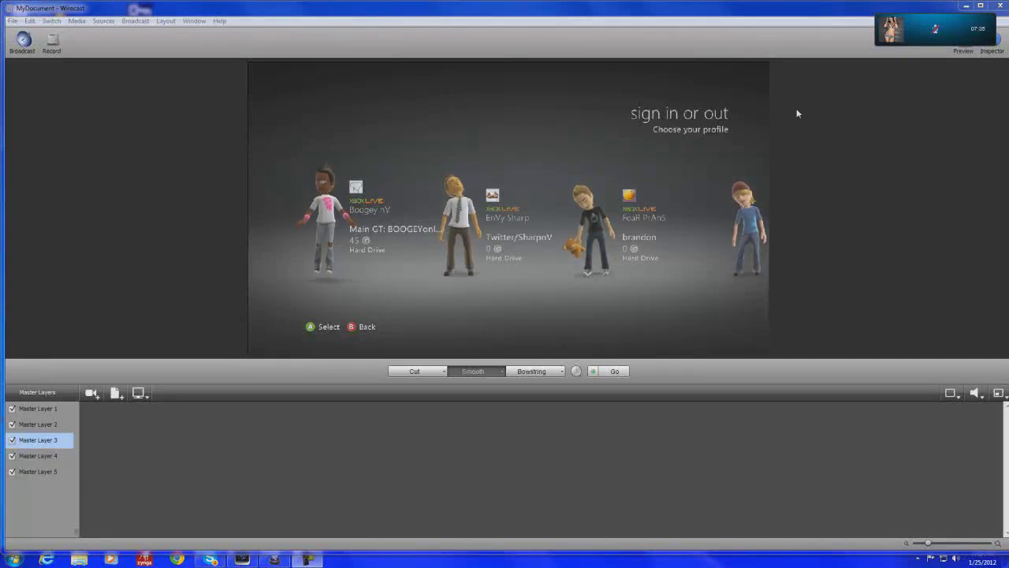
# Step: Open and close the Skype chat, then close Wirecast with Alt+F4
pyautogui.click(946, 30)
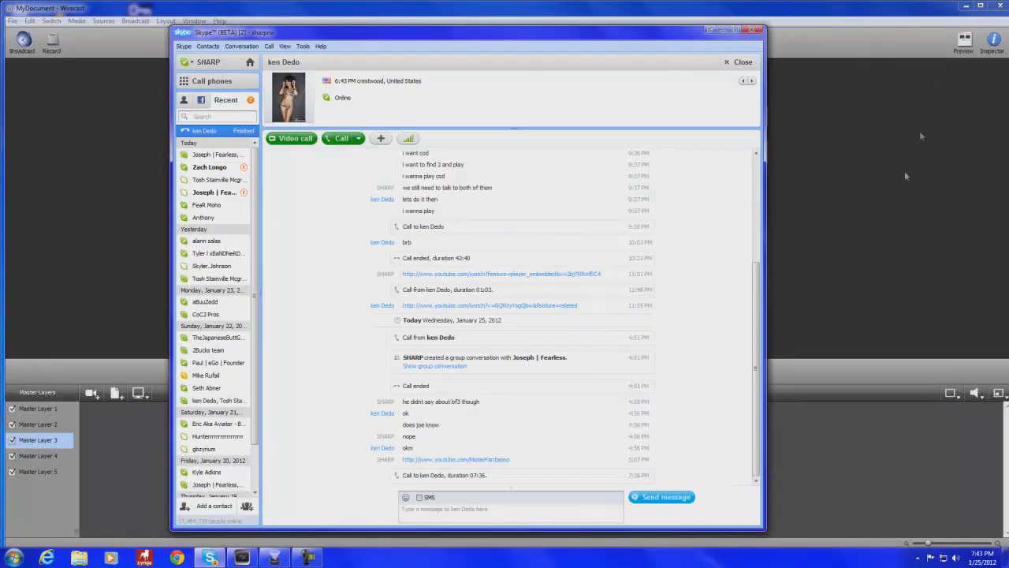
pyautogui.click(755, 30)
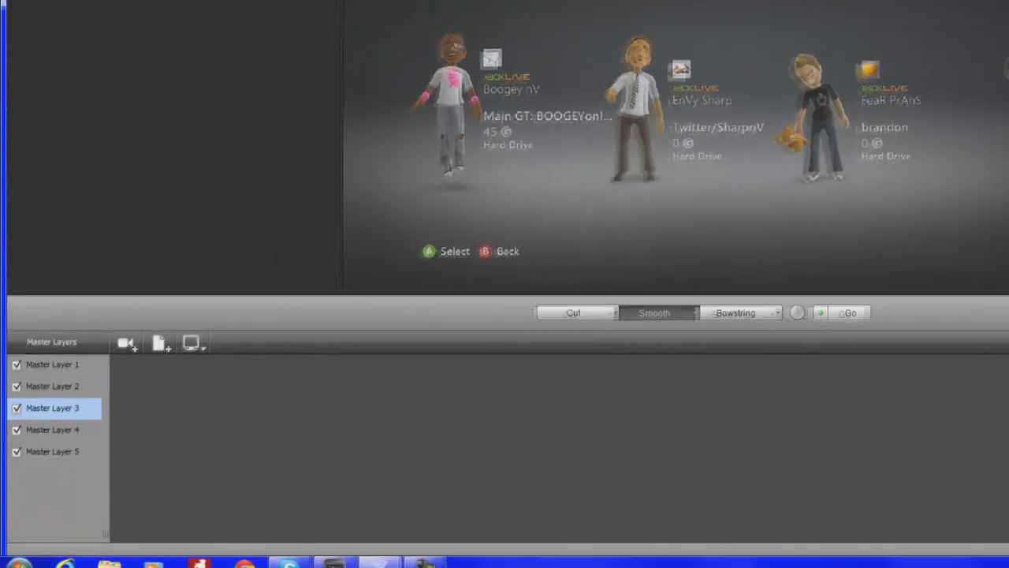
pyautogui.hotkey('alt', 'F4')
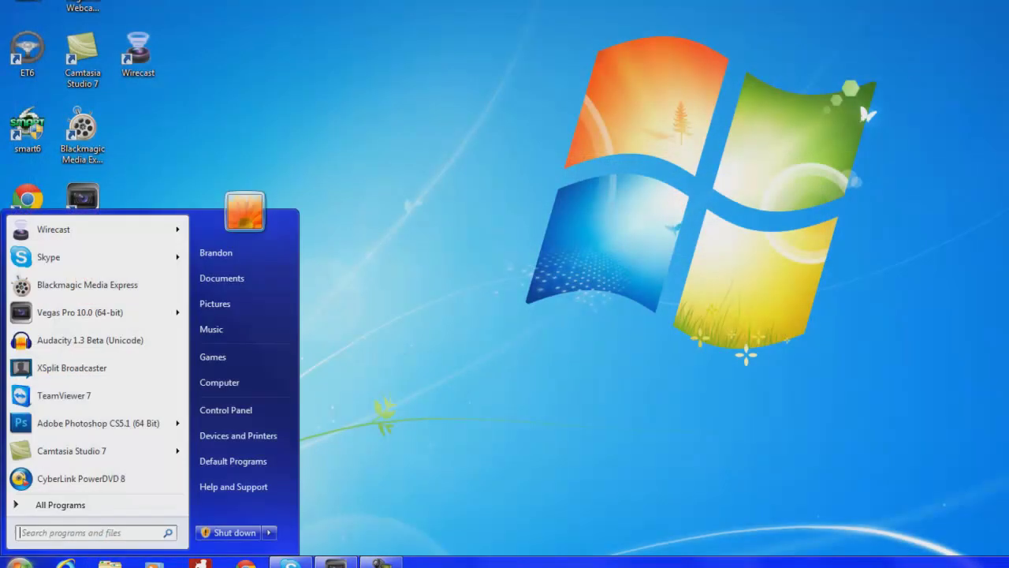
# Step: Search the Start menu for 'black' and open the Blackmagic Control Panel
pyautogui.write('black')
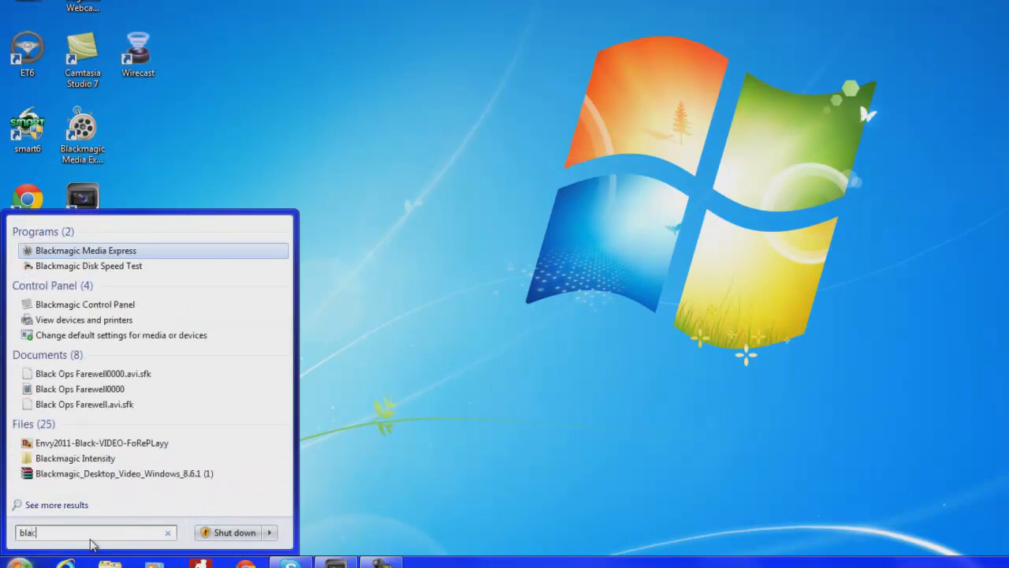
pyautogui.click(84, 305)
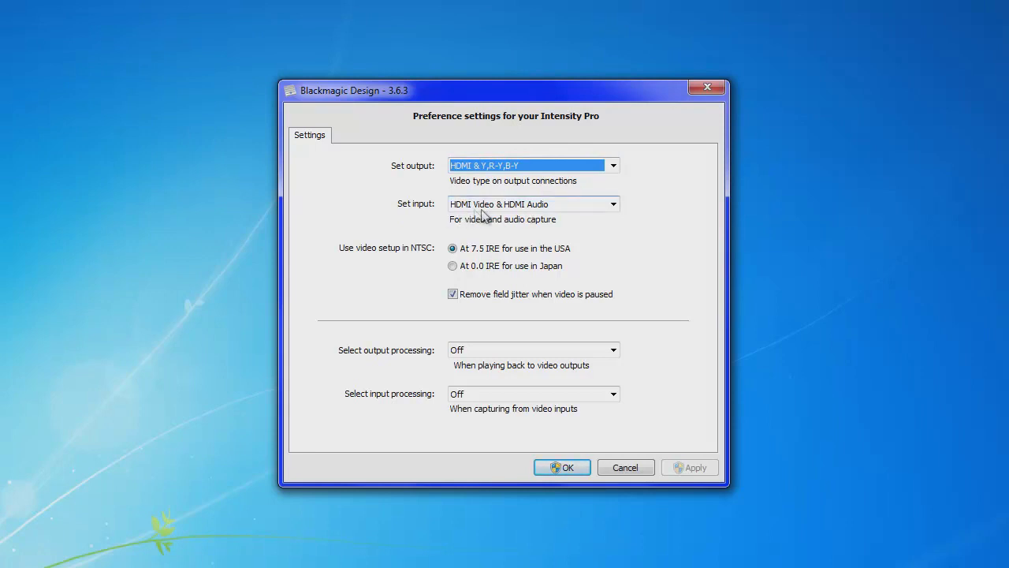
# Step: Keep the Intensity Pro input on HDMI Video & HDMI Audio and confirm with OK
pyautogui.click(543, 205)
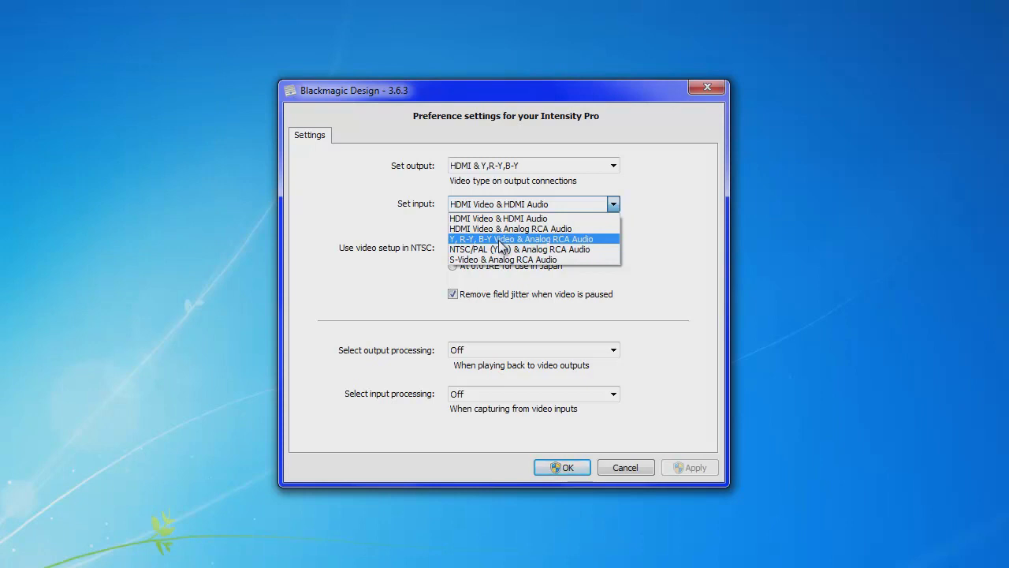
pyautogui.click(501, 218)
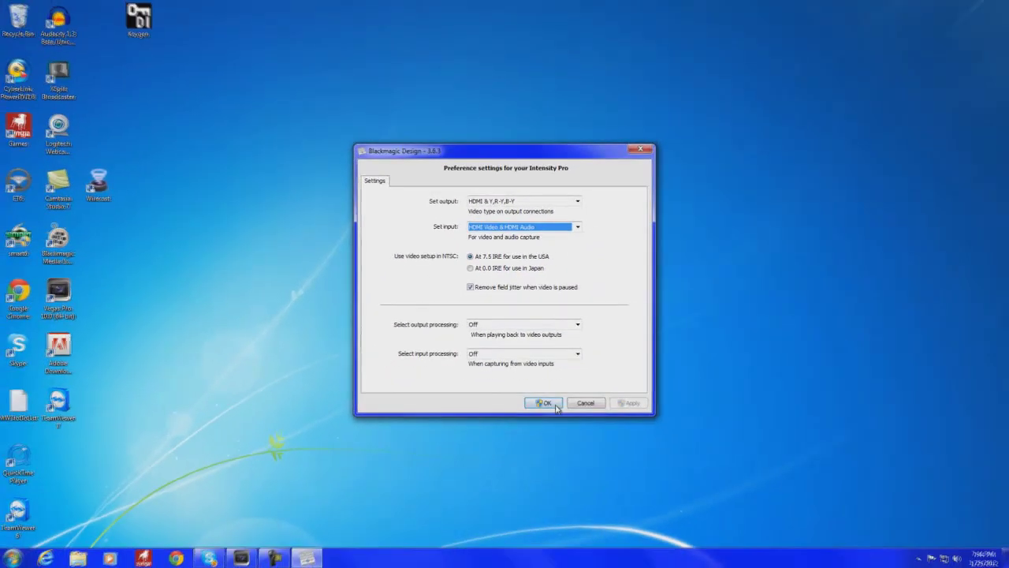
pyautogui.click(565, 465)
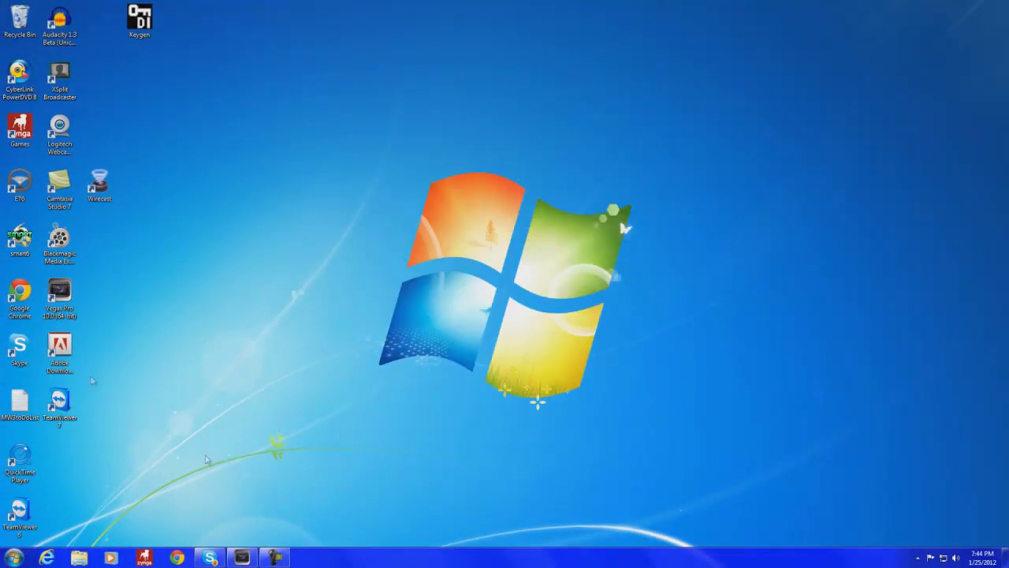
# Step: Launch Media Express, show the live Xbox feed in CAPTURE mode, and open Edit > Preferences
pyautogui.doubleClick(59, 240)
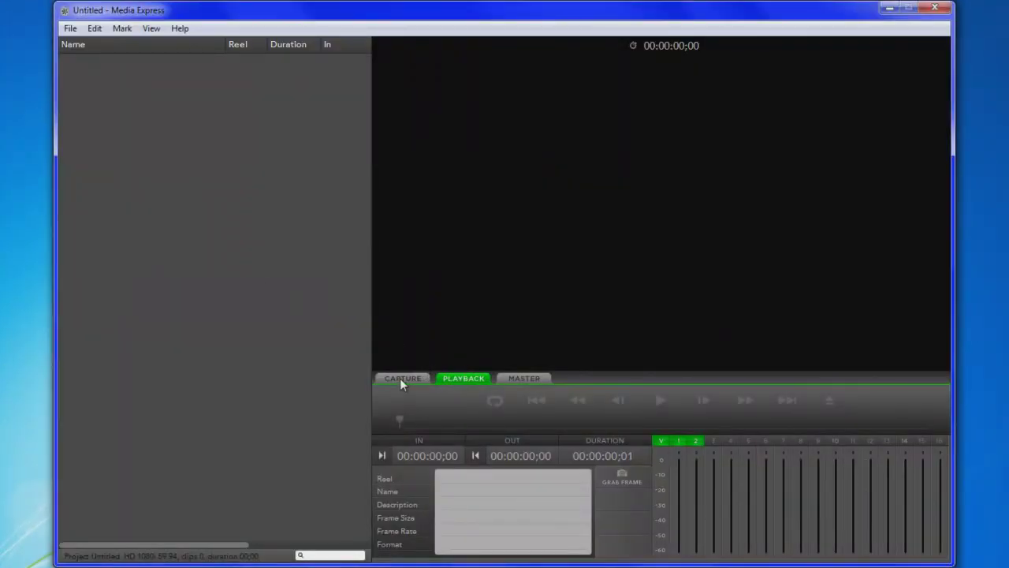
pyautogui.click(402, 378)
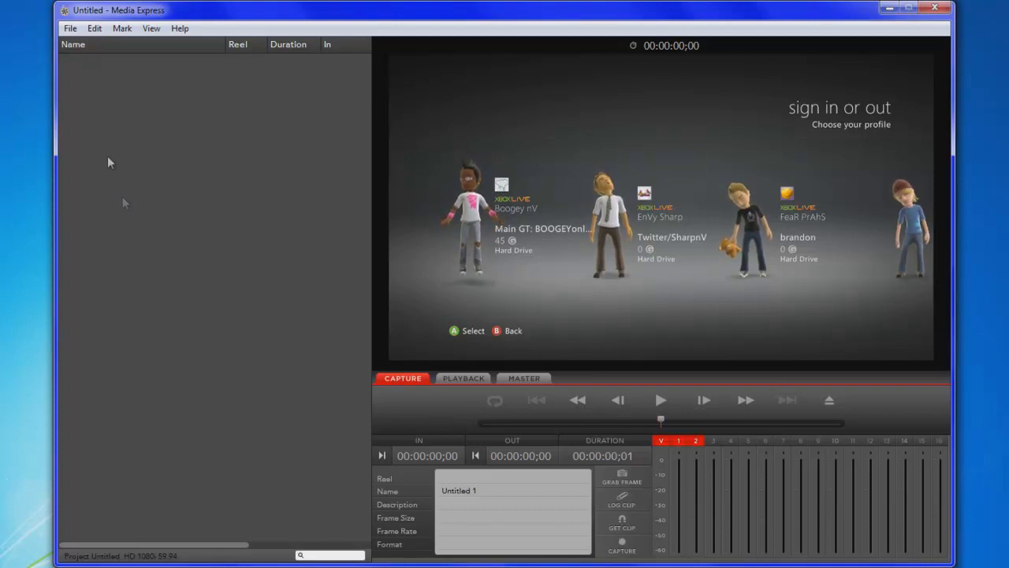
pyautogui.click(70, 29)
pyautogui.moveTo(118, 29)
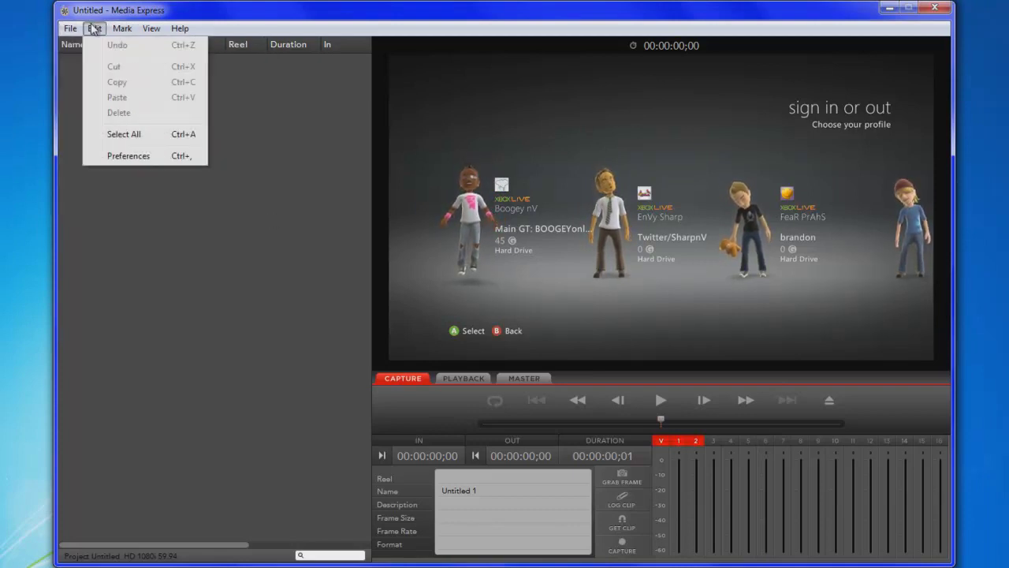
pyautogui.click(122, 153)
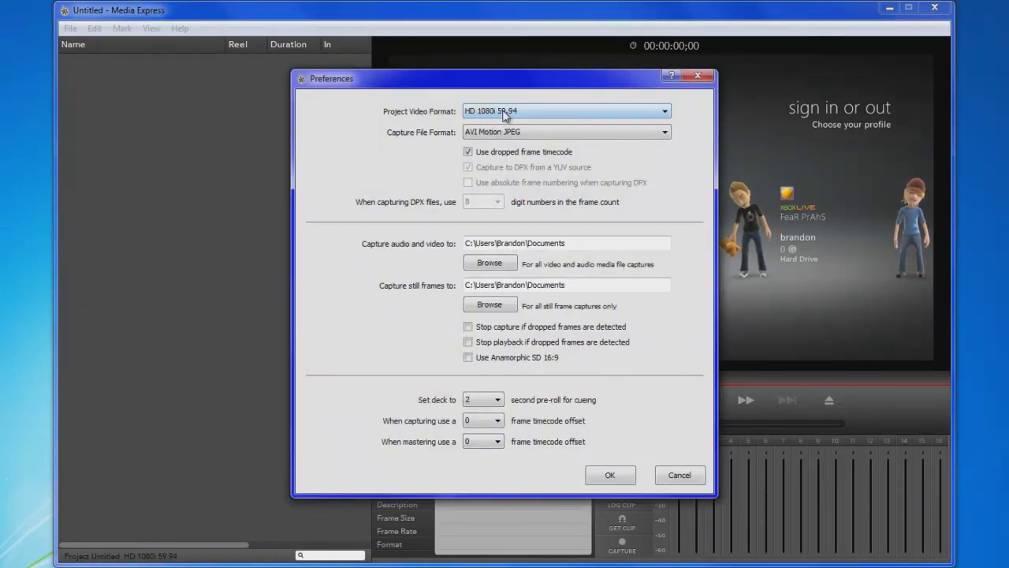
# Step: Keep the project video format at HD 1080i 59.94 and confirm the preferences
pyautogui.click(508, 115)
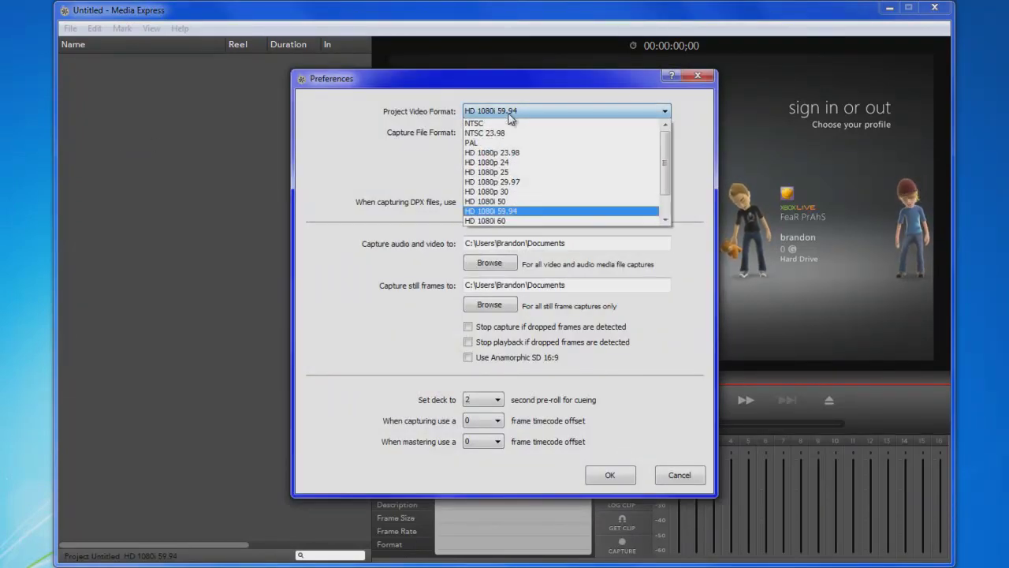
pyautogui.scroll(-1, 505, 162)
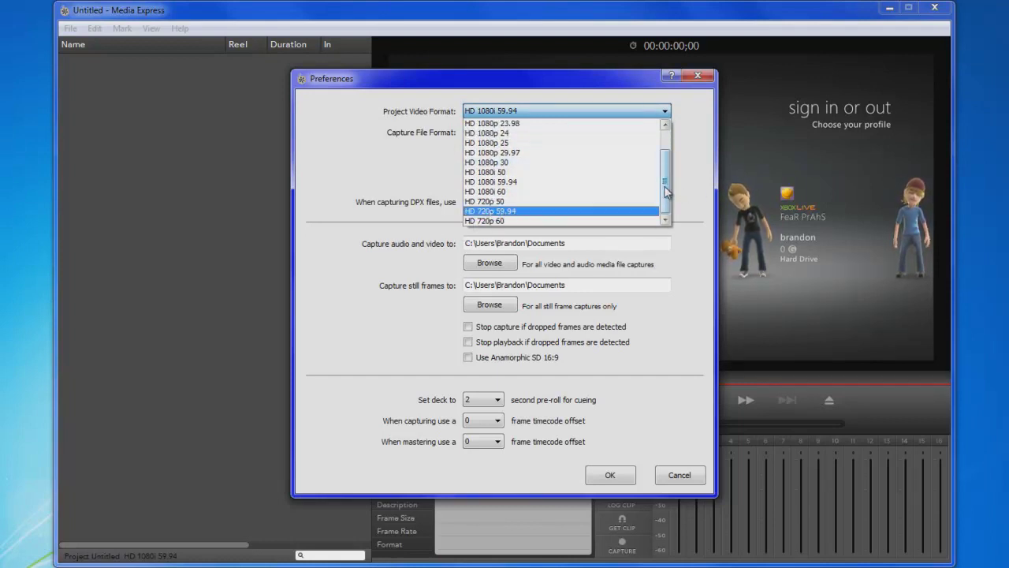
pyautogui.scroll(1, 666, 192)
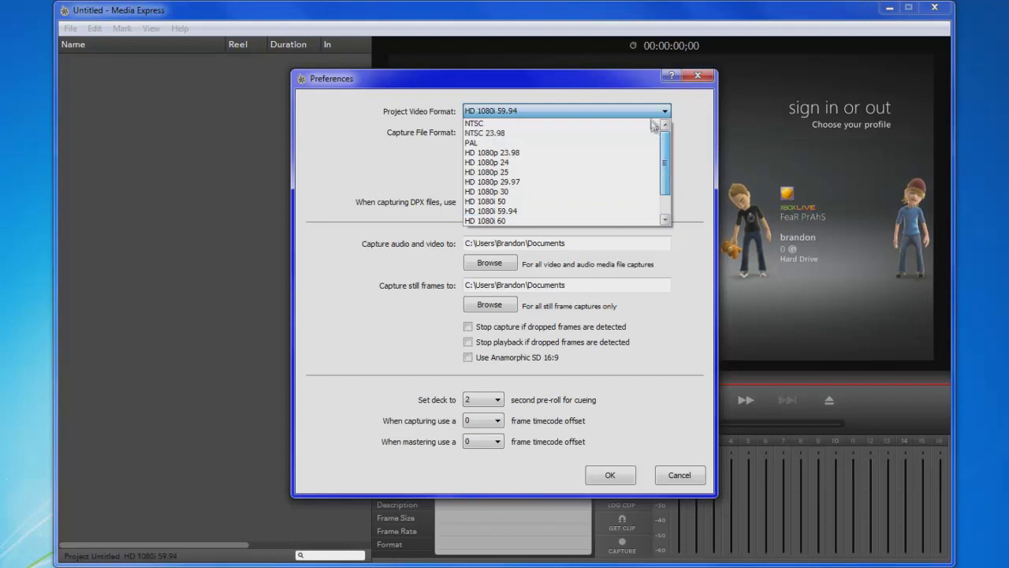
pyautogui.click(512, 215)
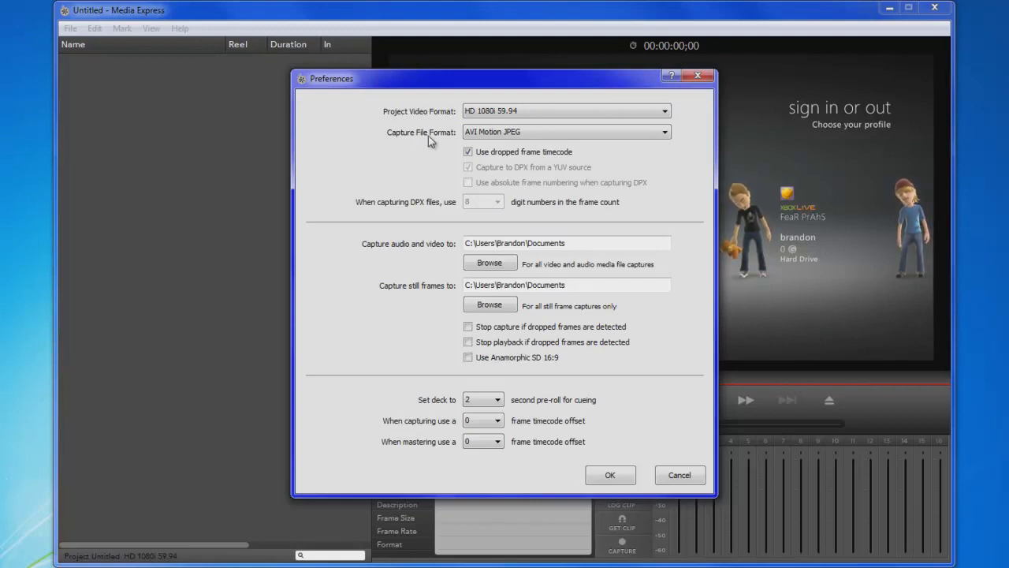
pyautogui.click(539, 111)
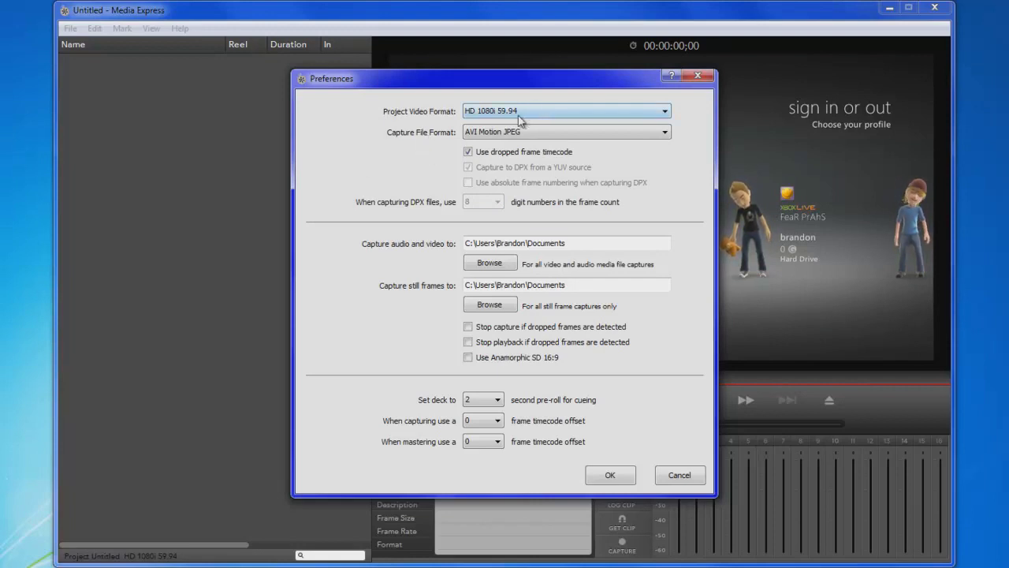
pyautogui.click(611, 475)
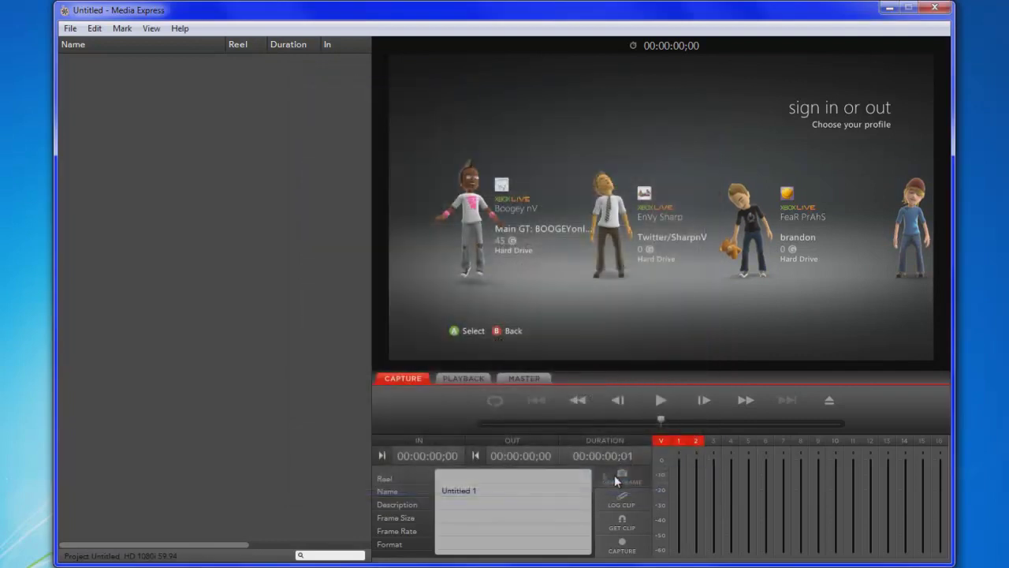
# Step: Close Blackmagic Media Express, leaving the desktop showing
pyautogui.click(94, 29)
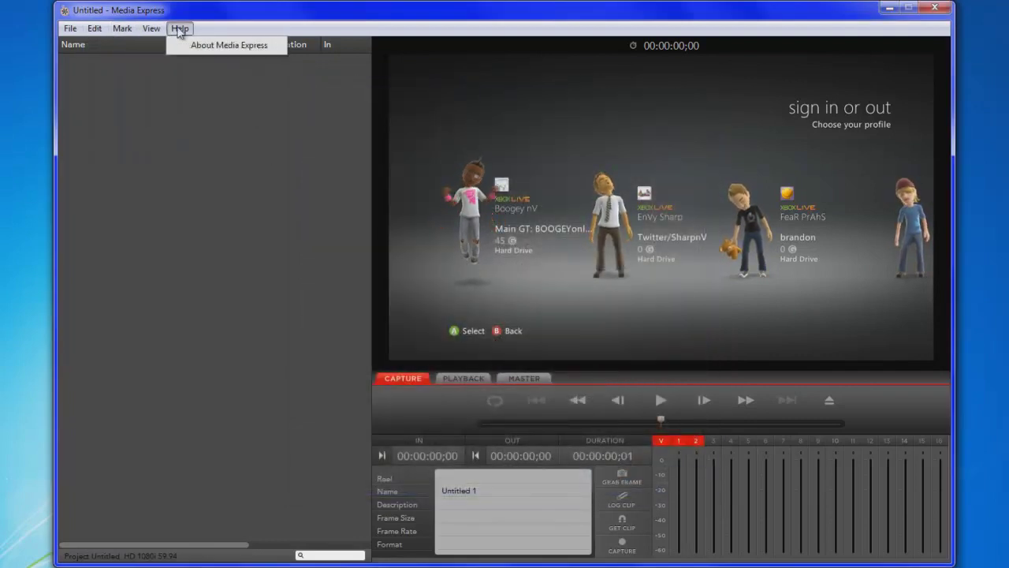
pyautogui.click(179, 29)
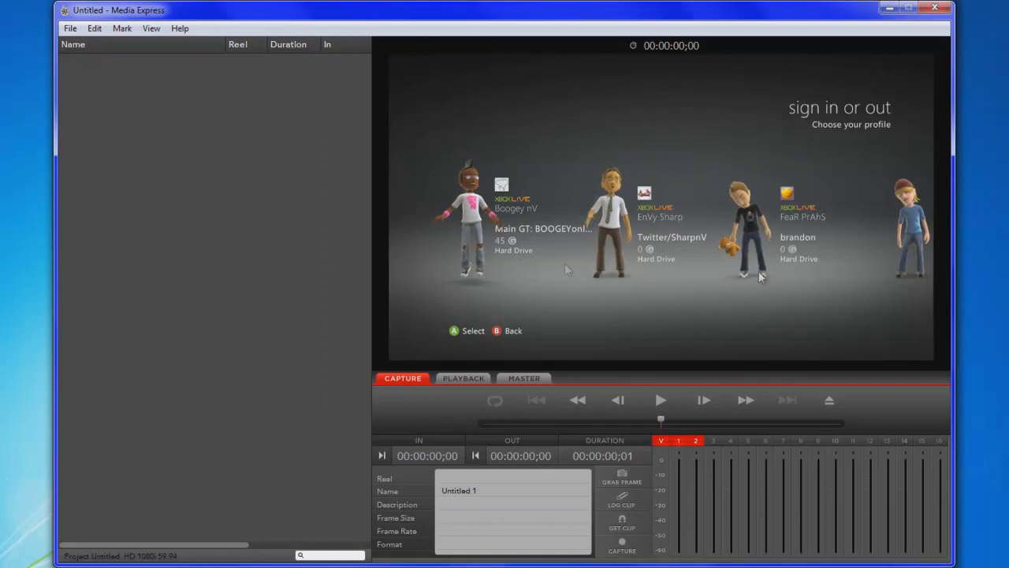
pyautogui.click(938, 9)
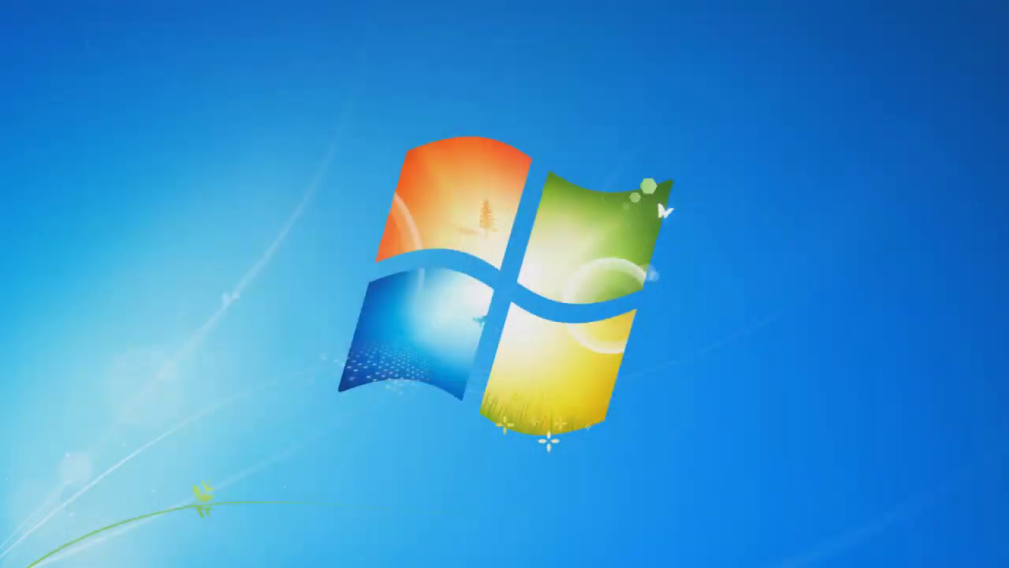
# Step: Relaunch Wirecast on MyDocument and cancel the missing-microphone Reassign Media warning
pyautogui.doubleClick(100, 183)
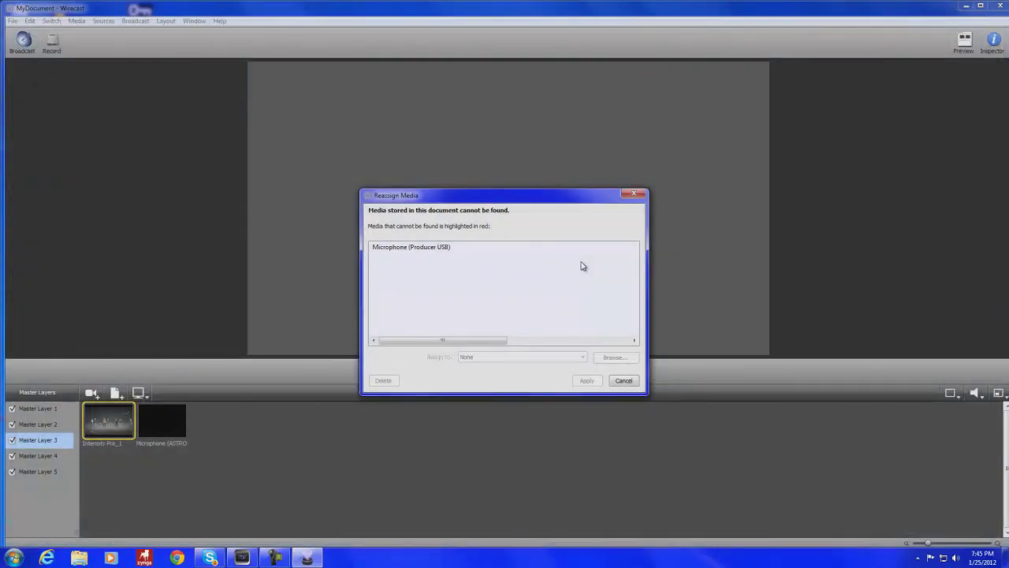
pyautogui.click(624, 194)
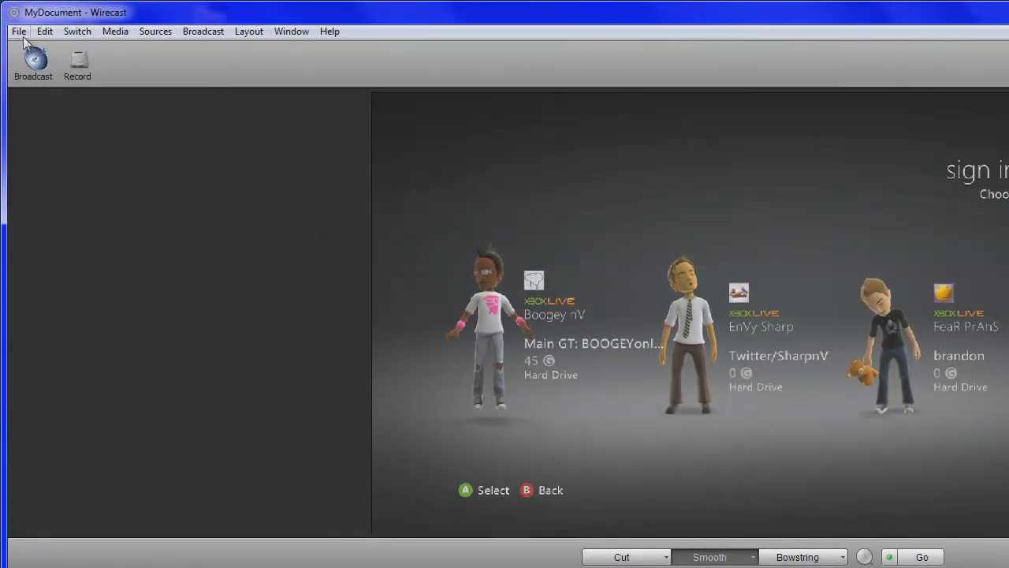
pyautogui.click(19, 33)
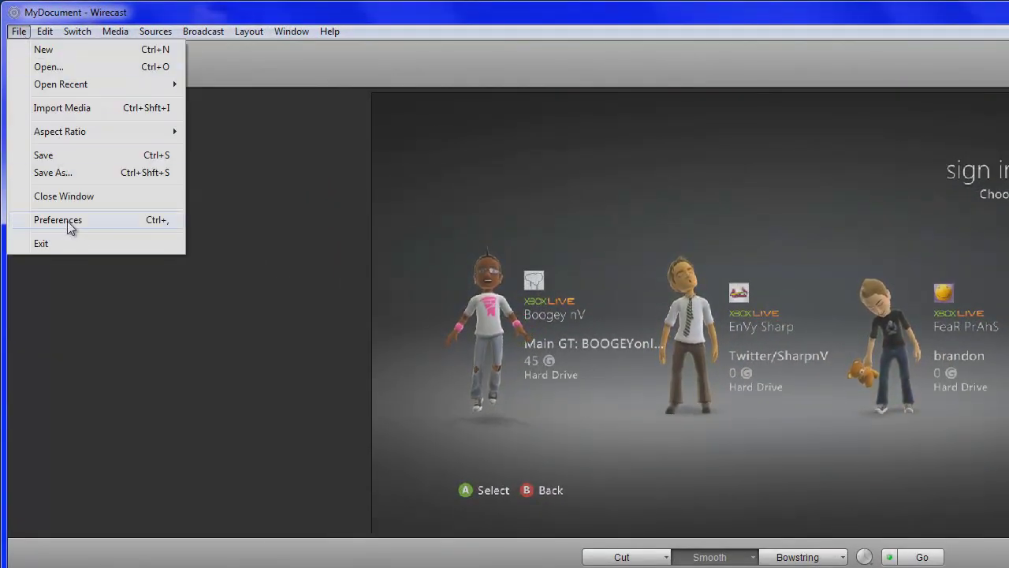
pyautogui.moveTo(44, 30)
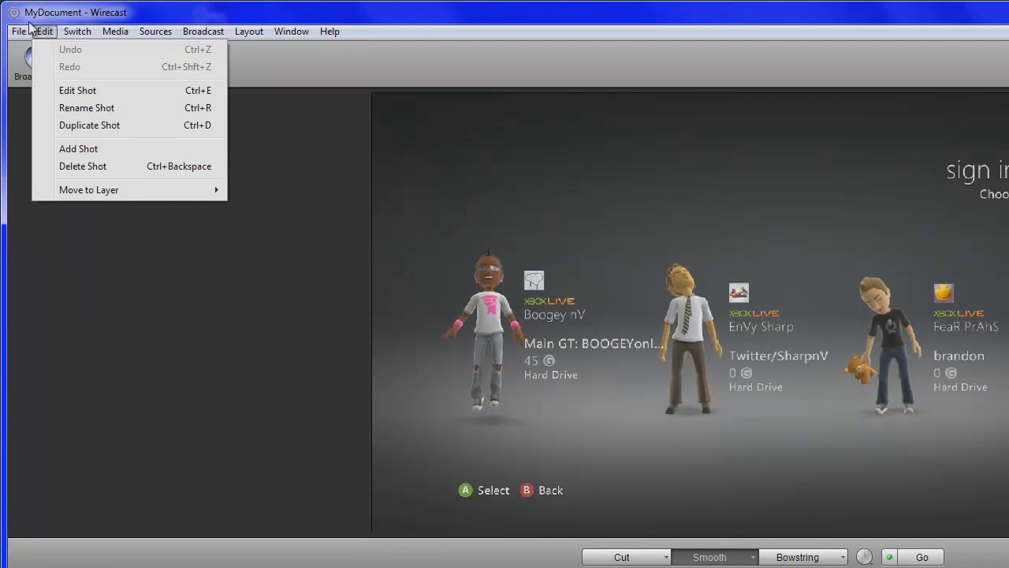
pyautogui.click(51, 224)
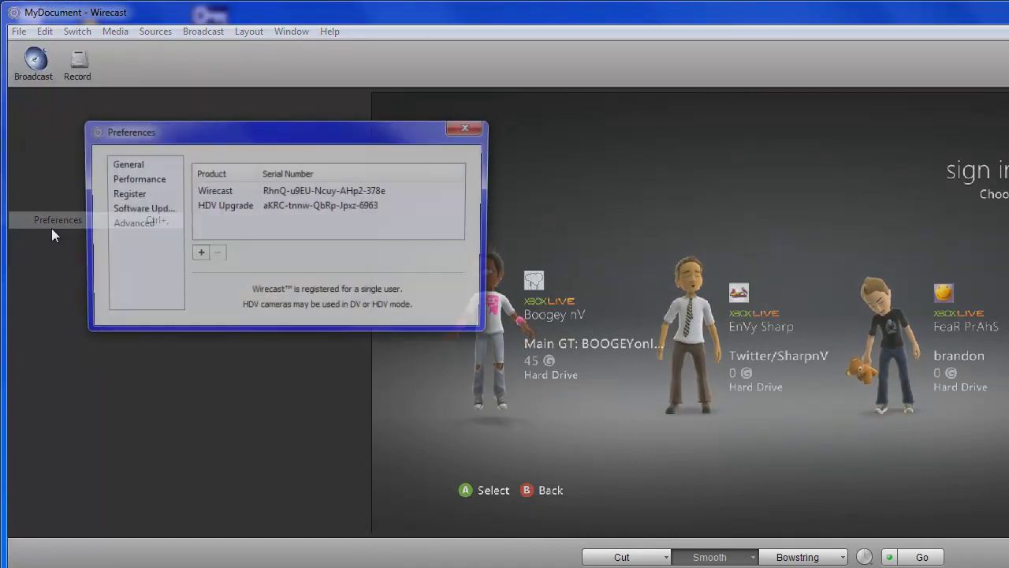
pyautogui.click(141, 197)
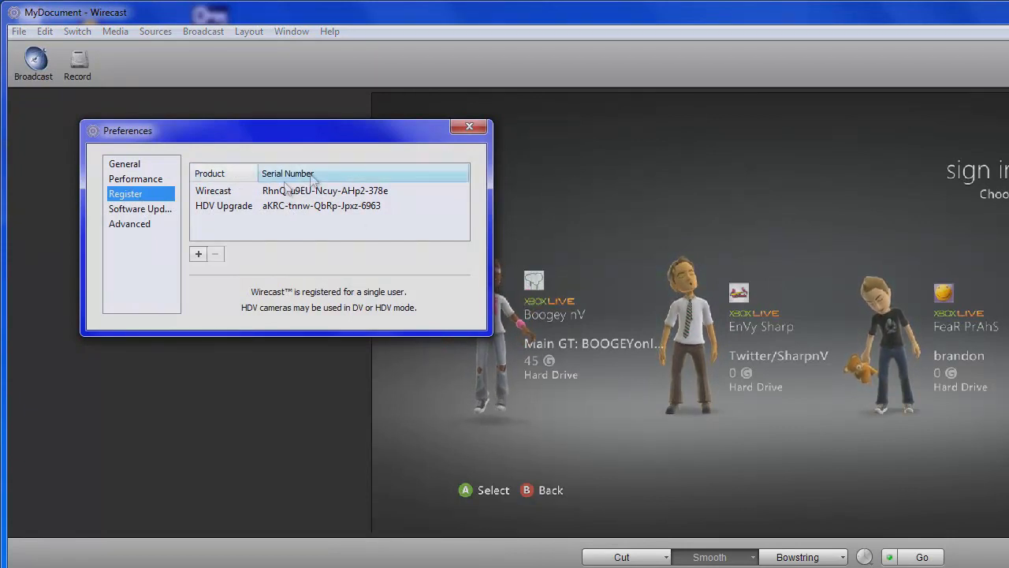
pyautogui.click(474, 126)
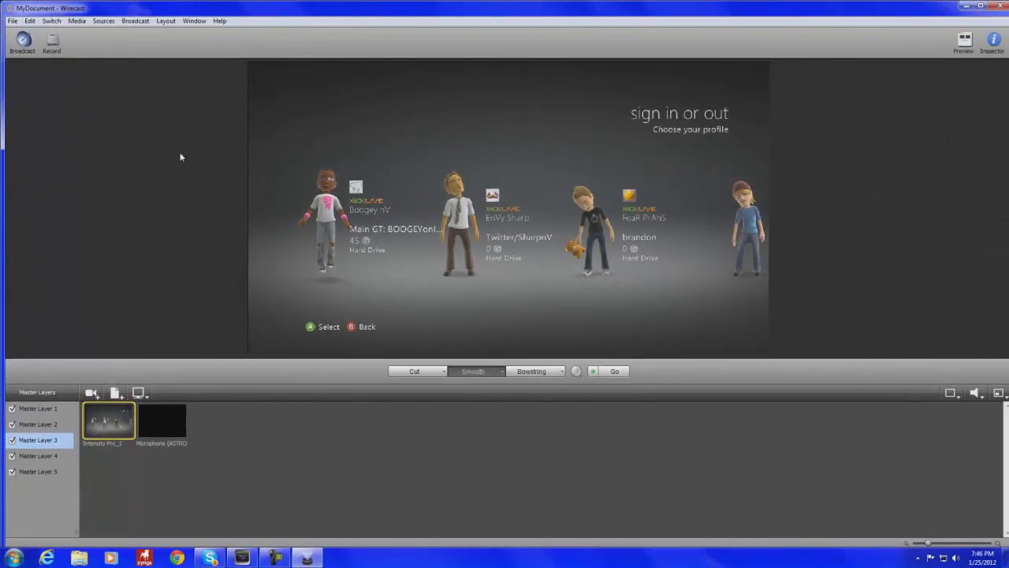
# Step: Delete the old Intensity Pro and microphone shots from Master Layer 3, then add an Intensity Pro_1 shot
pyautogui.rightClick(105, 420)
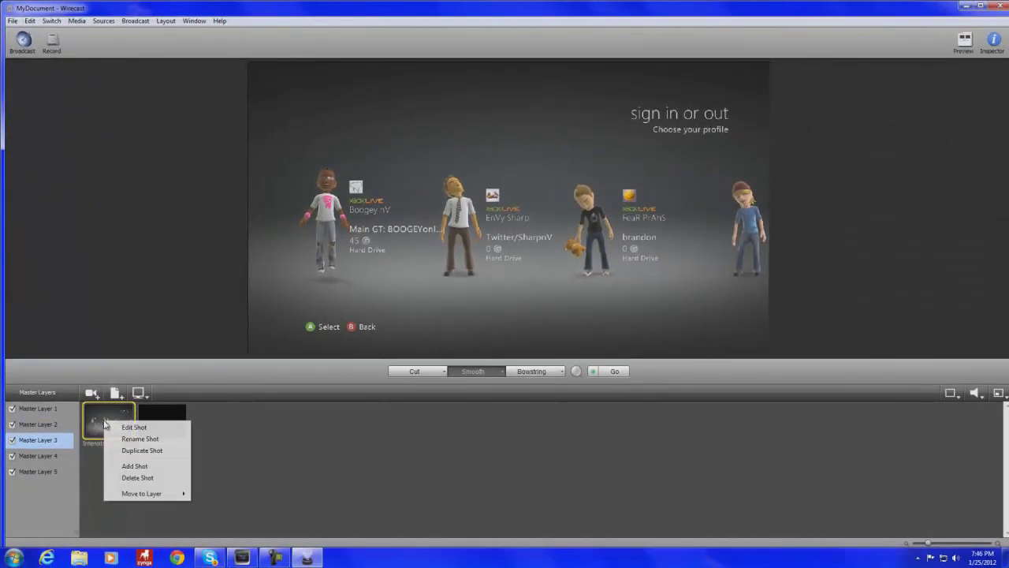
pyautogui.click(136, 477)
pyautogui.rightClick(108, 430)
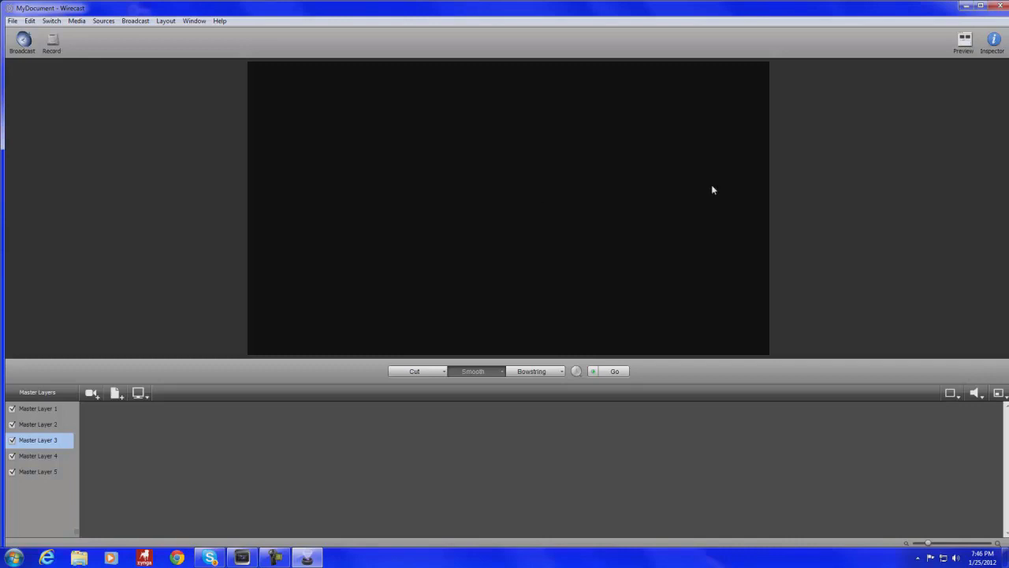
pyautogui.click(92, 393)
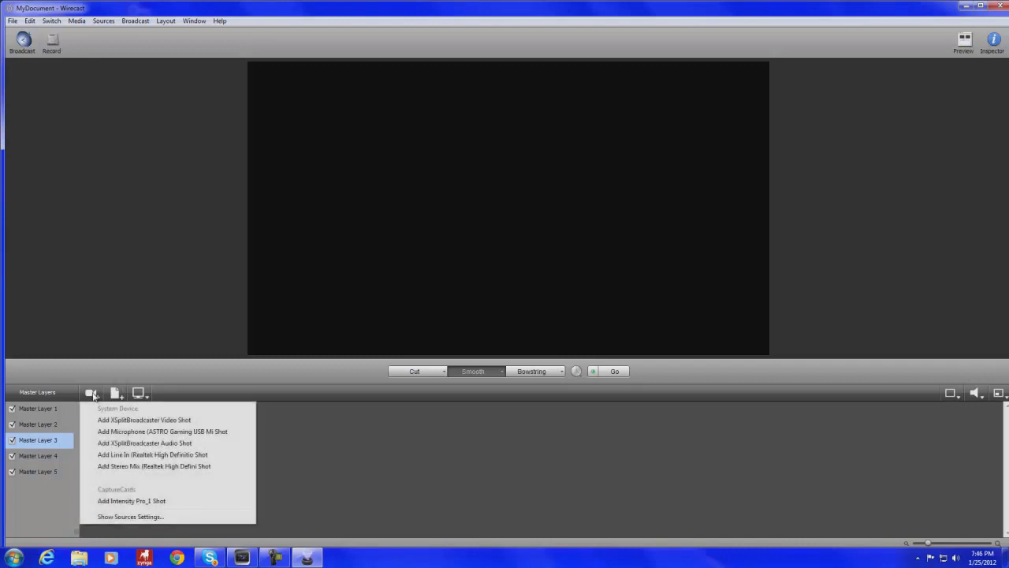
pyautogui.click(116, 502)
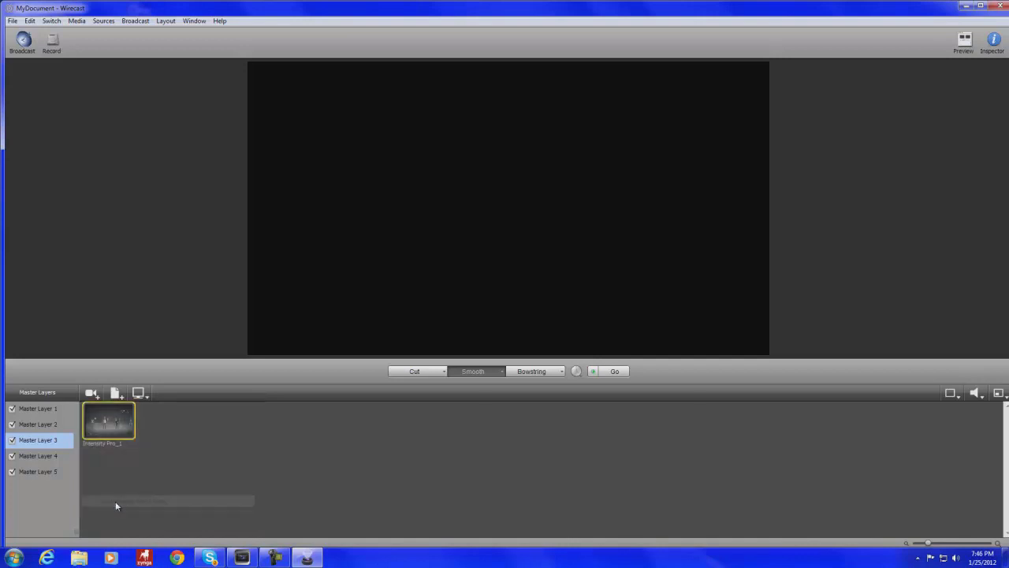
# Step: Take the Intensity Pro_1 Xbox shot live and assign the ASTRO Gaming USB microphone as its audio
pyautogui.click(116, 424)
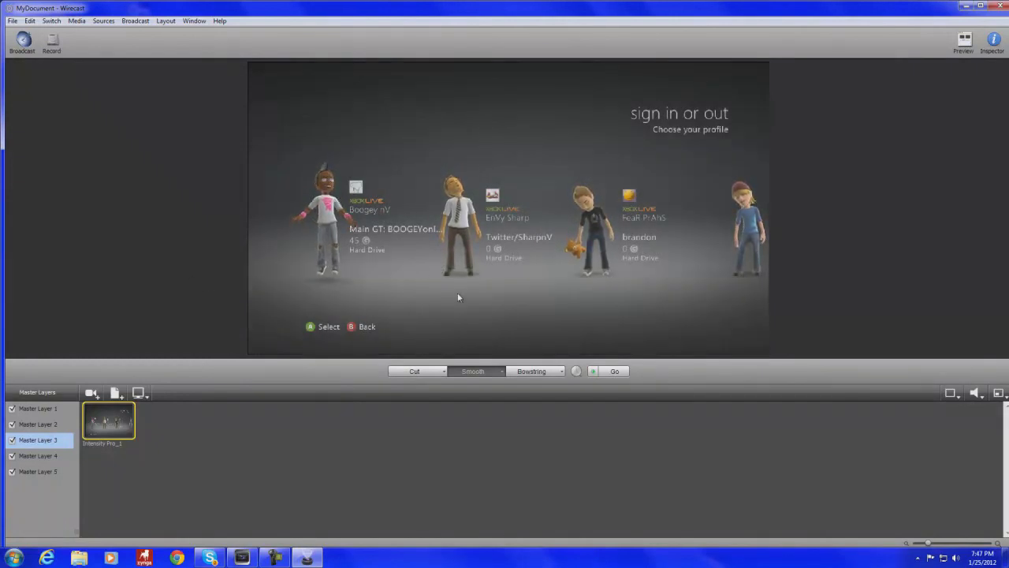
pyautogui.click(977, 393)
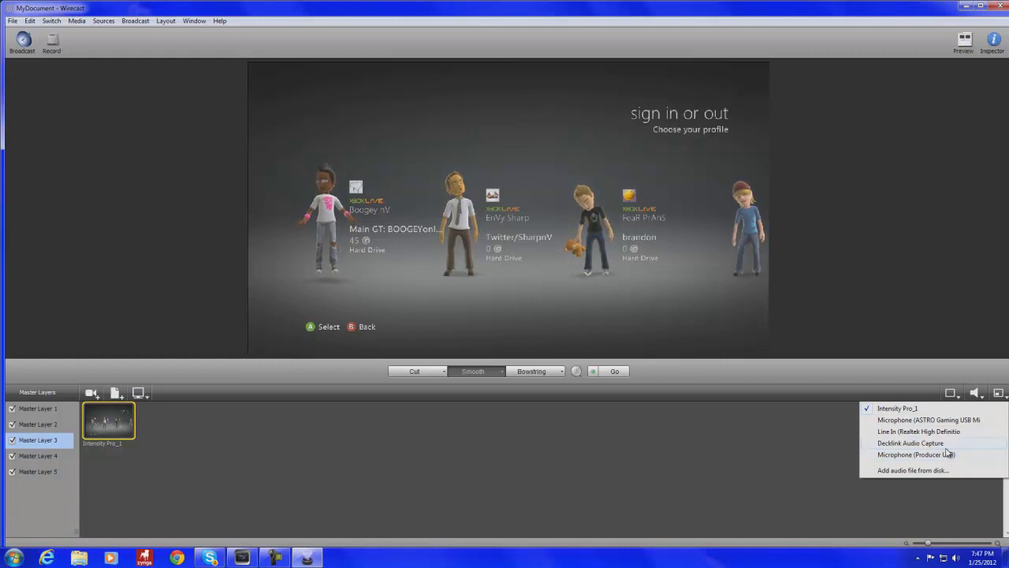
pyautogui.click(917, 420)
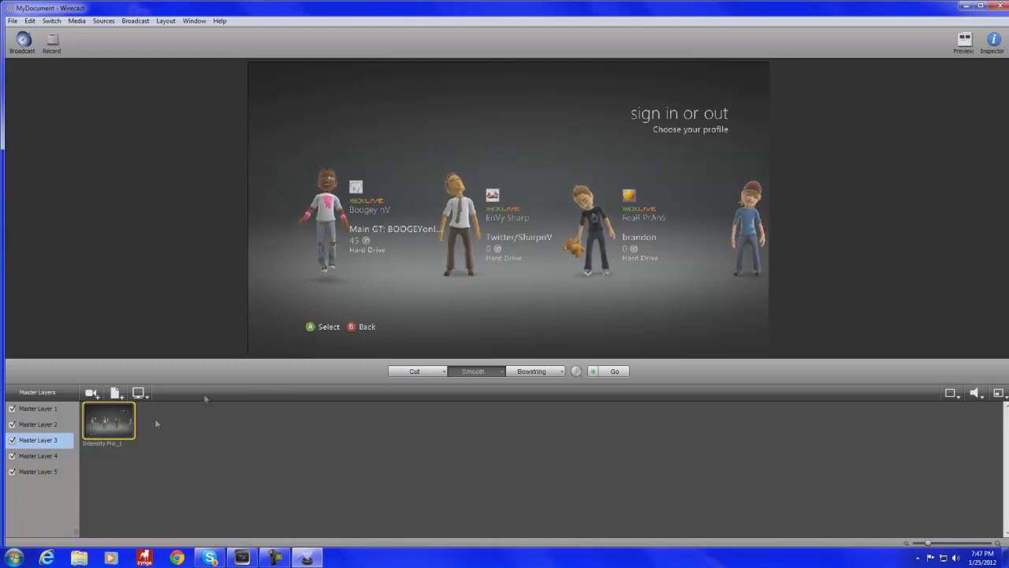
pyautogui.click(144, 394)
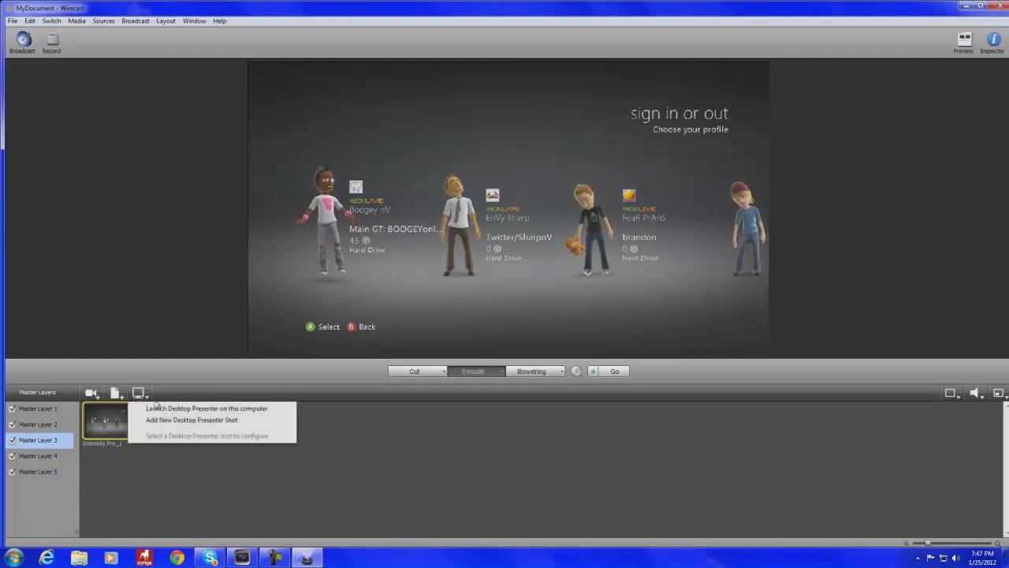
pyautogui.click(152, 419)
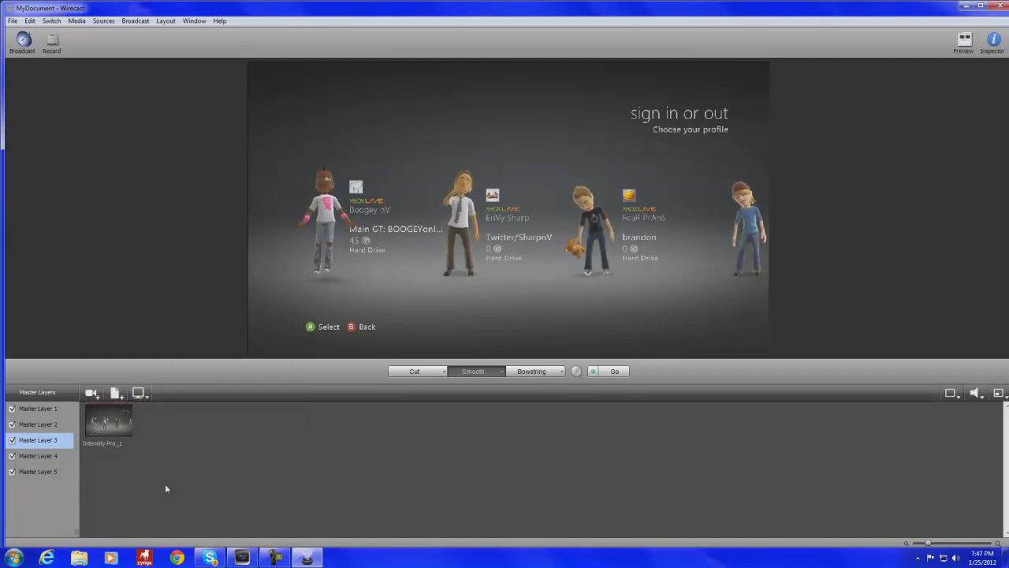
pyautogui.click(92, 393)
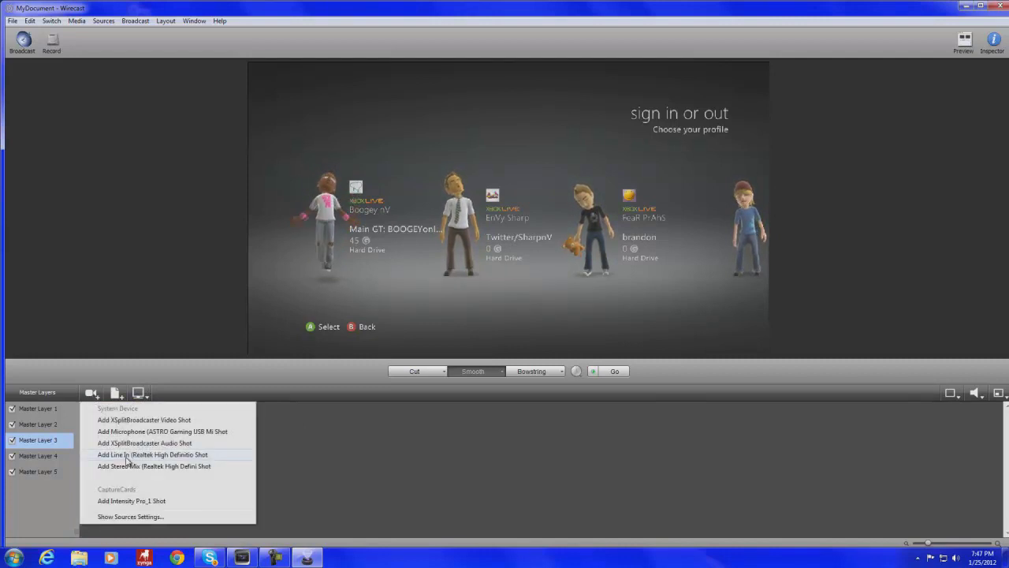
pyautogui.click(315, 446)
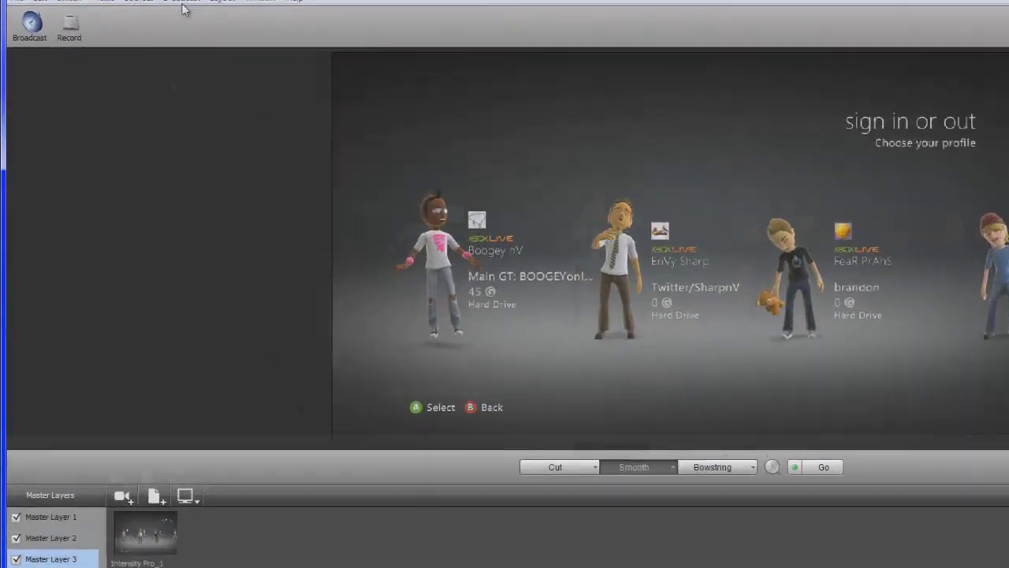
pyautogui.click(134, 20)
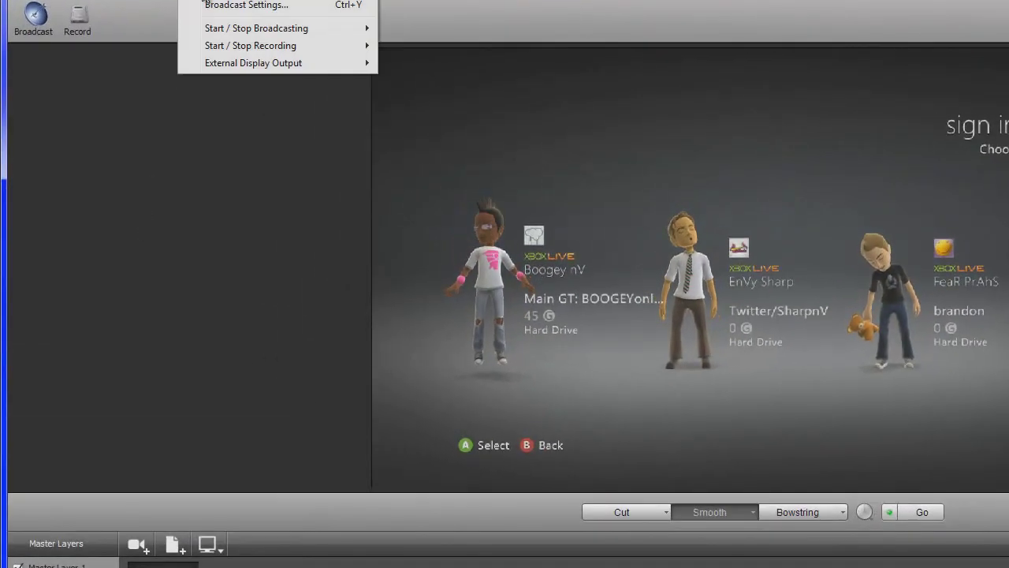
# Step: Open Broadcast Settings and review the destination list, leaving RTMP Flash Server selected
pyautogui.click(237, 5)
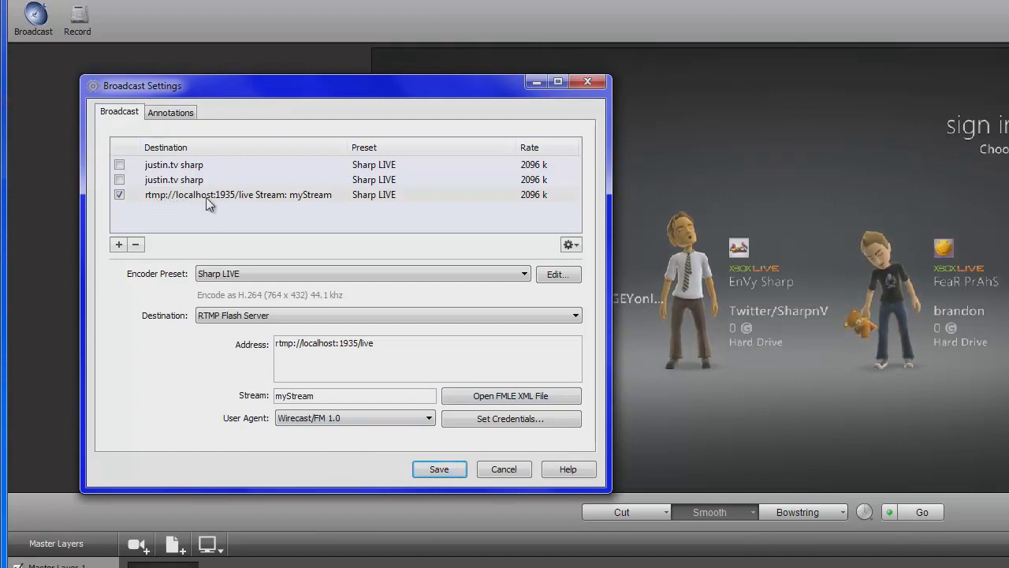
pyautogui.click(372, 314)
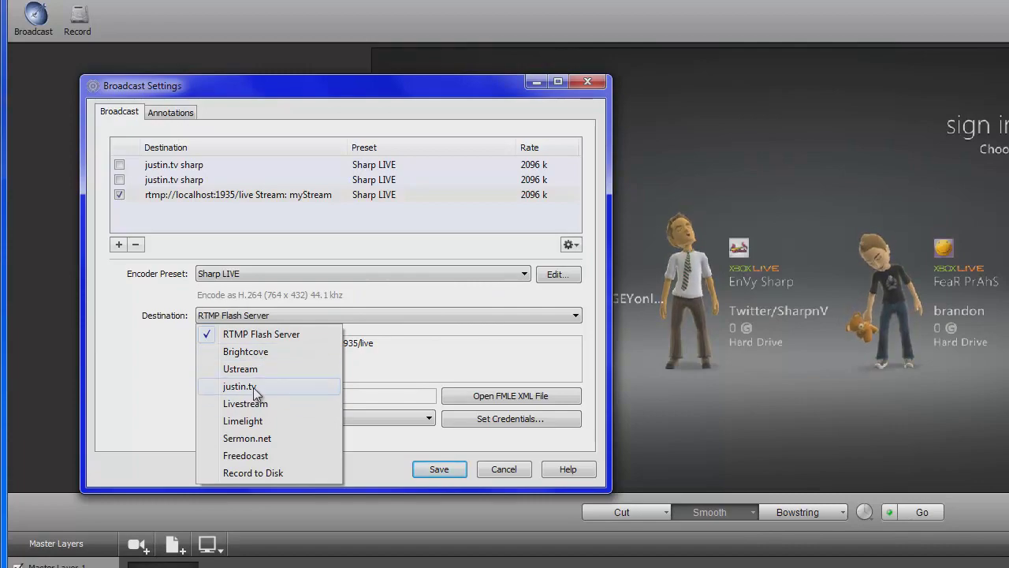
pyautogui.click(100, 379)
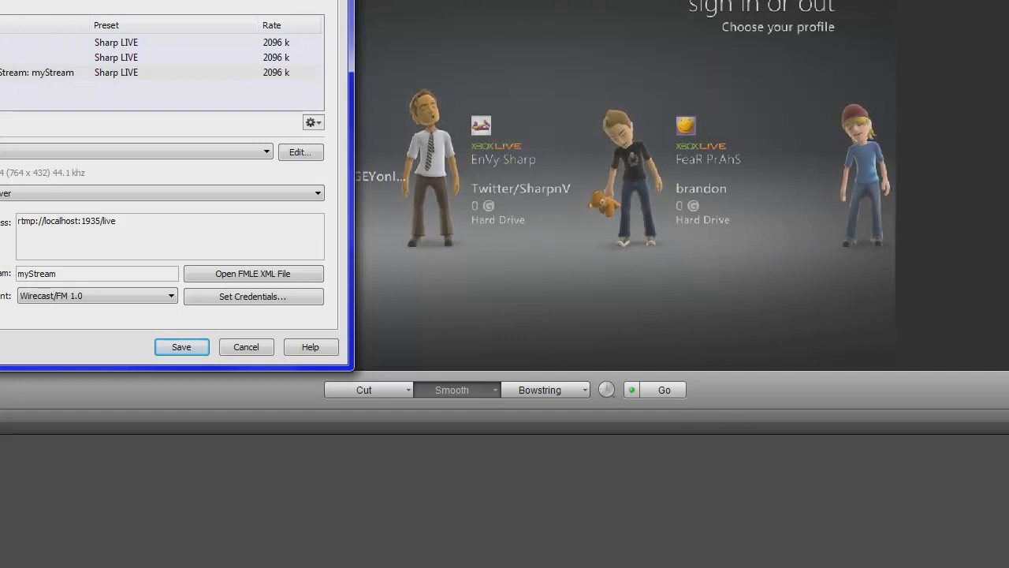
# Step: Set the destination to justin.tv, enter the account username, and request an RTMP address without a password
pyautogui.click(21, 197)
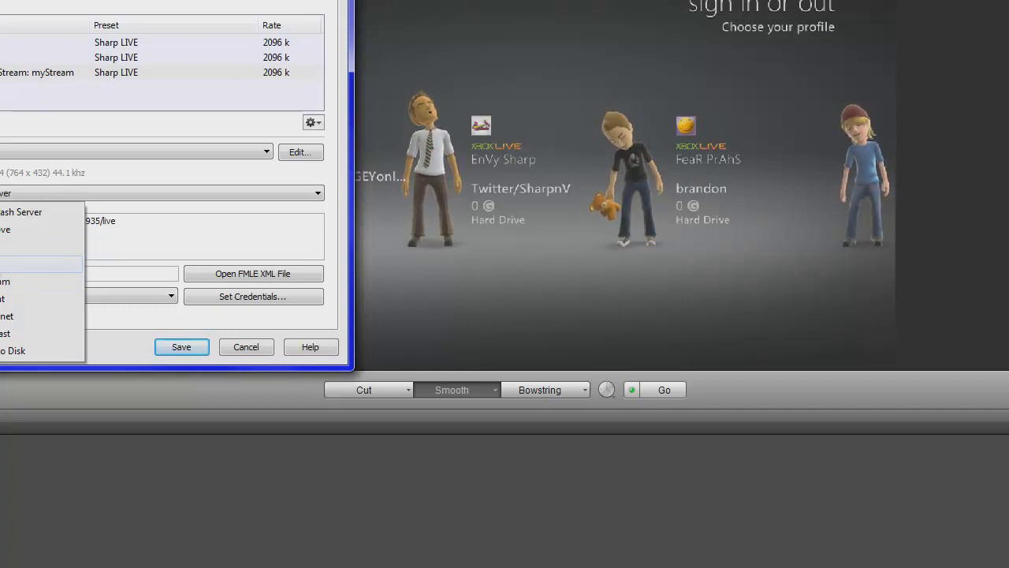
pyautogui.click(3, 268)
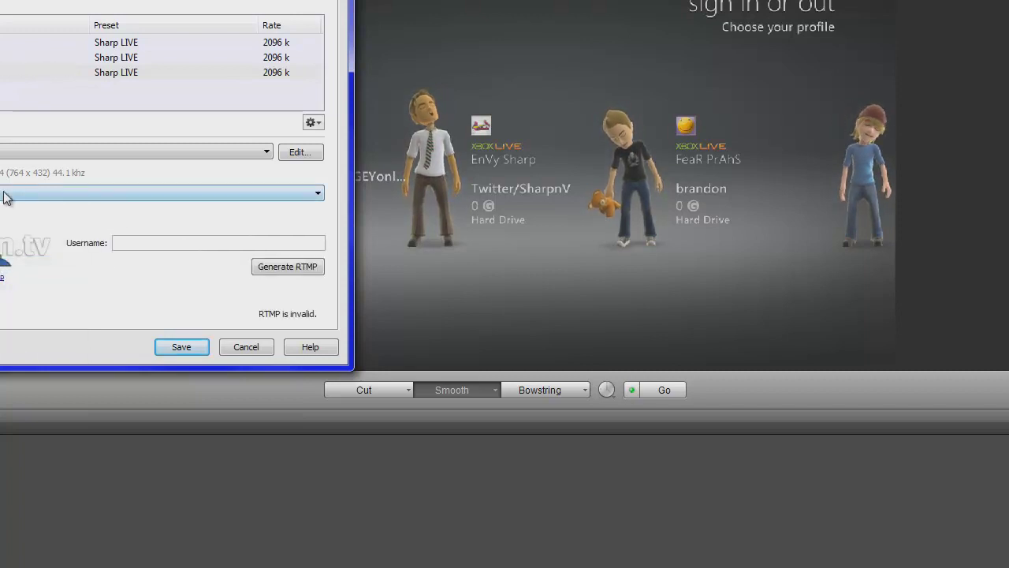
pyautogui.click(163, 243)
pyautogui.write('fnfhffh')
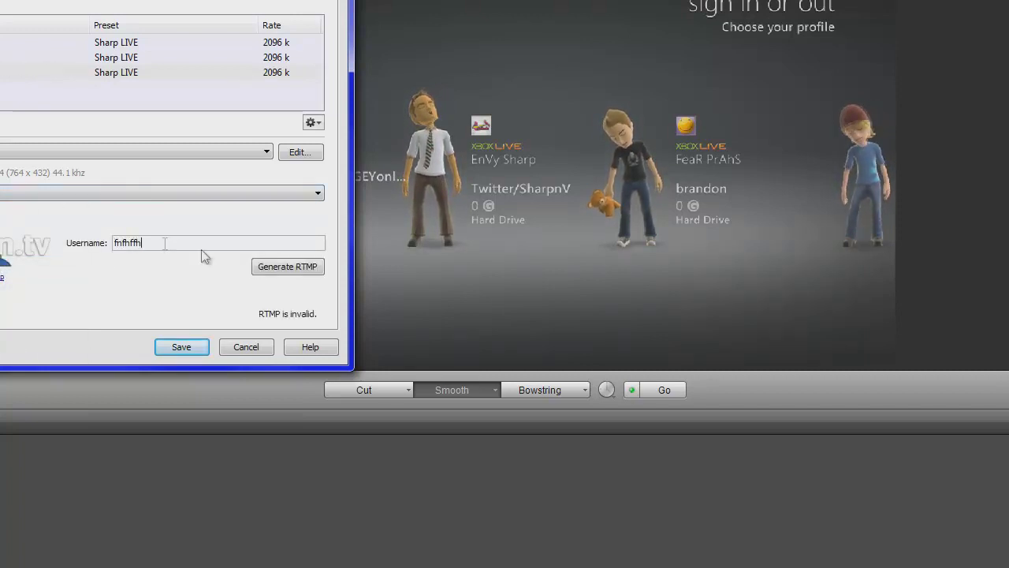
pyautogui.click(289, 268)
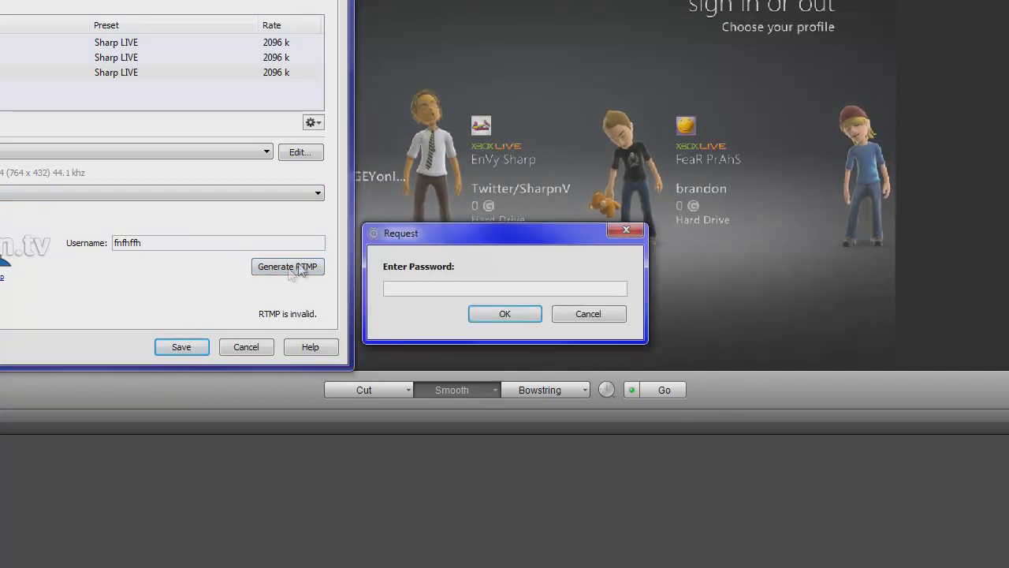
pyautogui.click(627, 230)
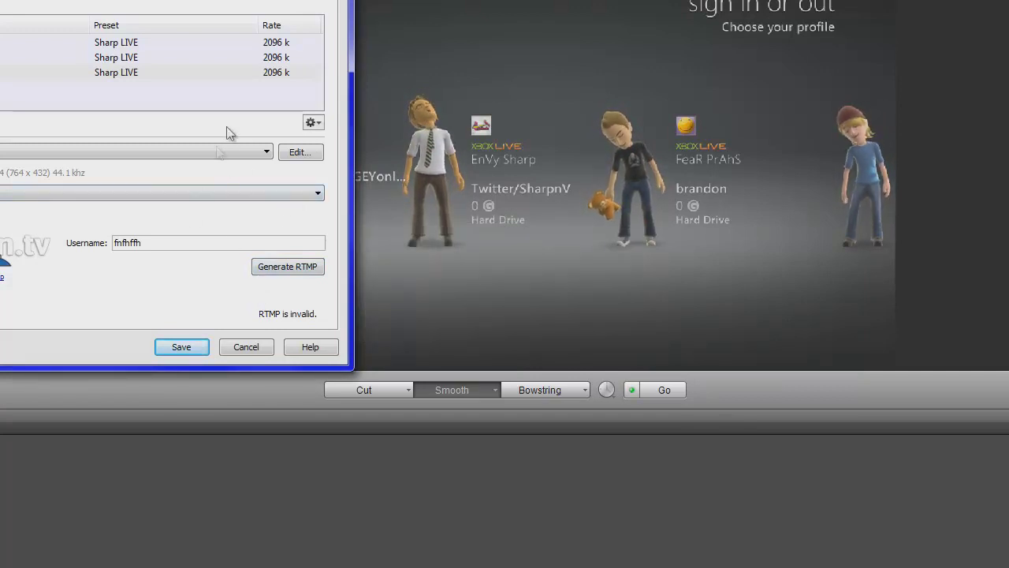
pyautogui.click(266, 154)
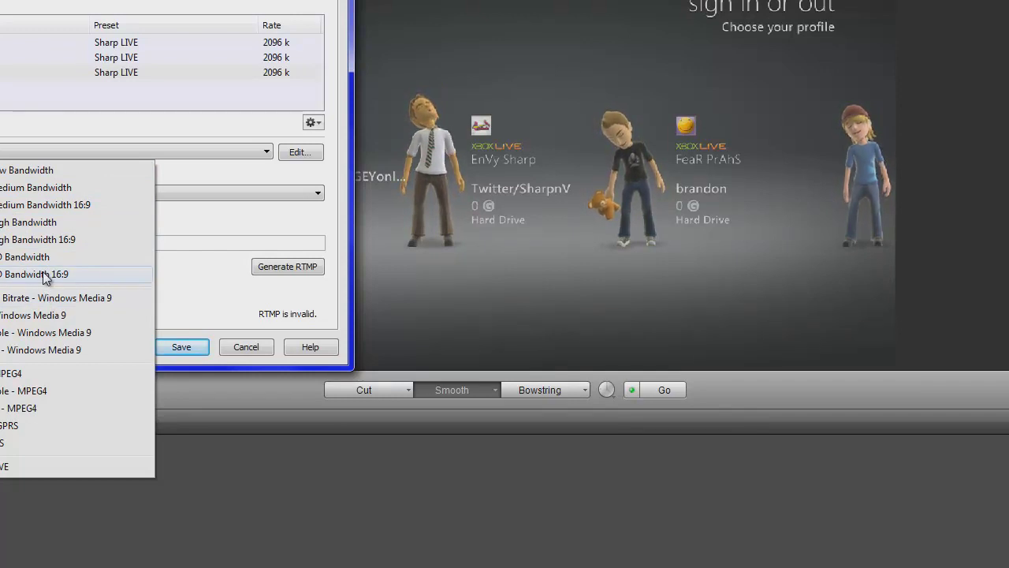
# Step: Leave the preset list unchanged and open the Sharp LIVE preset's settings (Flash, H.264, 764x432, 59.94 fps)
pyautogui.click(215, 175)
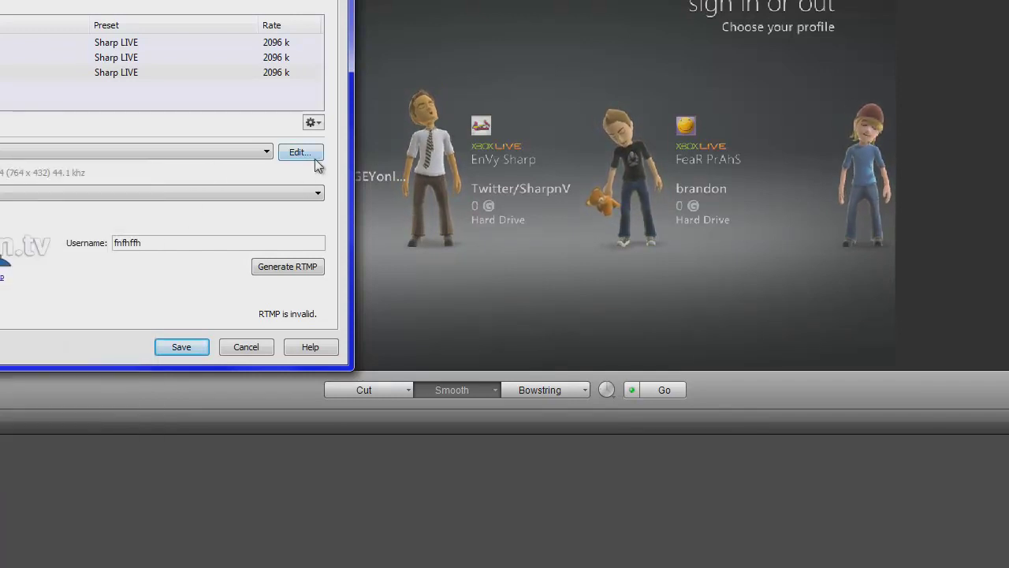
pyautogui.click(299, 152)
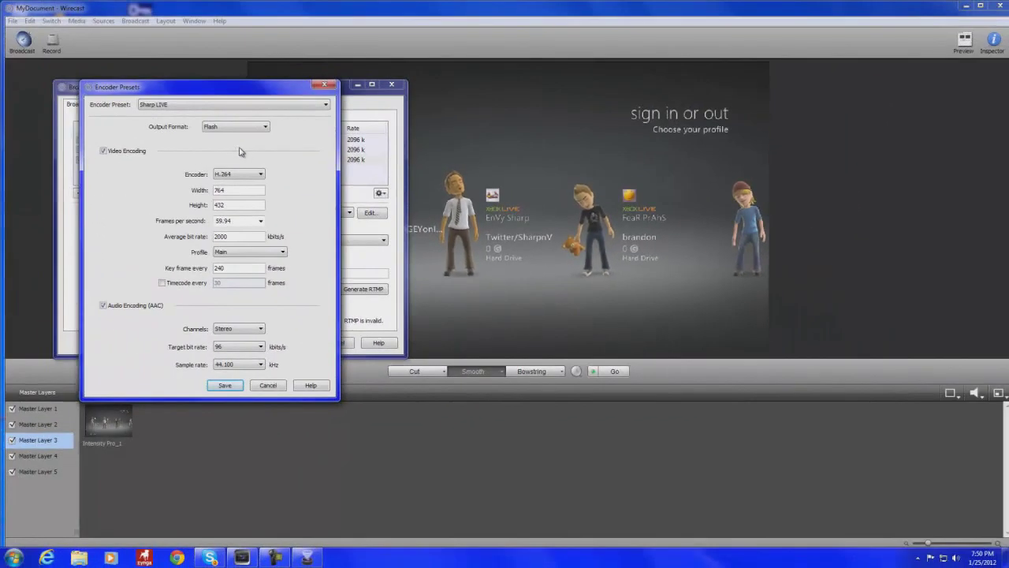
pyautogui.click(283, 108)
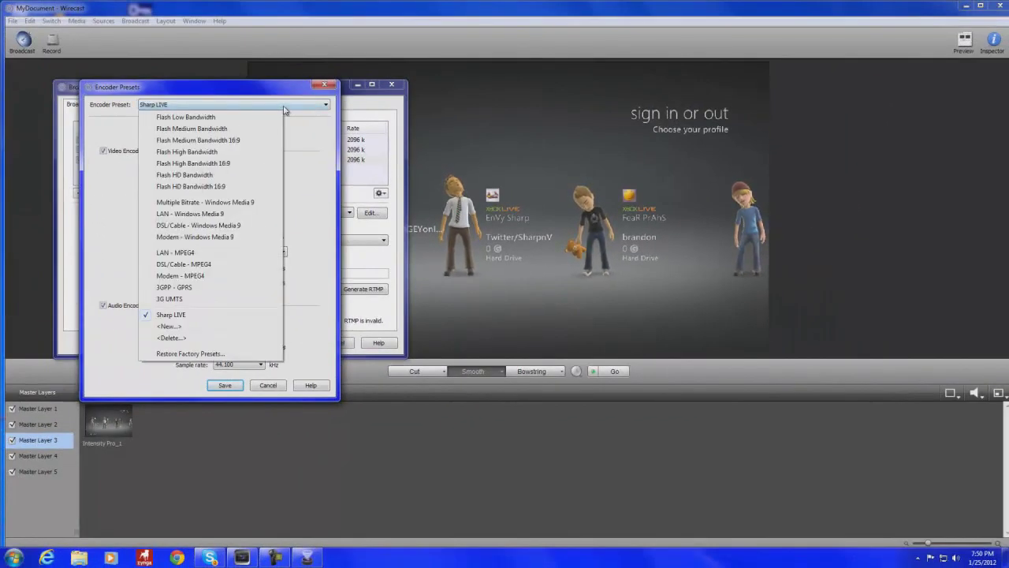
pyautogui.click(101, 212)
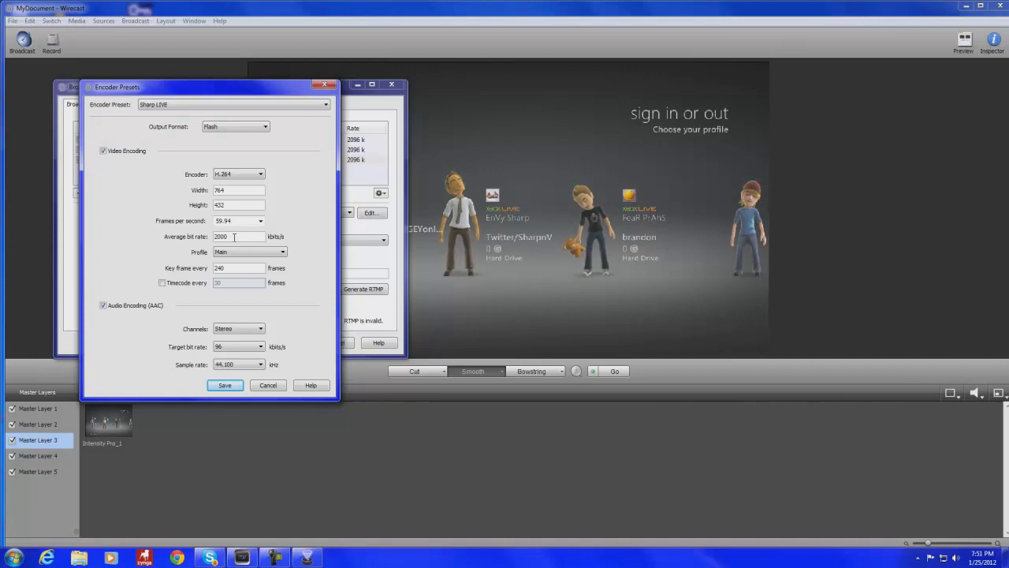
pyautogui.click(176, 557)
# Step: Run a speedtest.net test in Chrome (about 50 Mbps download, 10 ms ping), then return to Wirecast
pyautogui.click(248, 23)
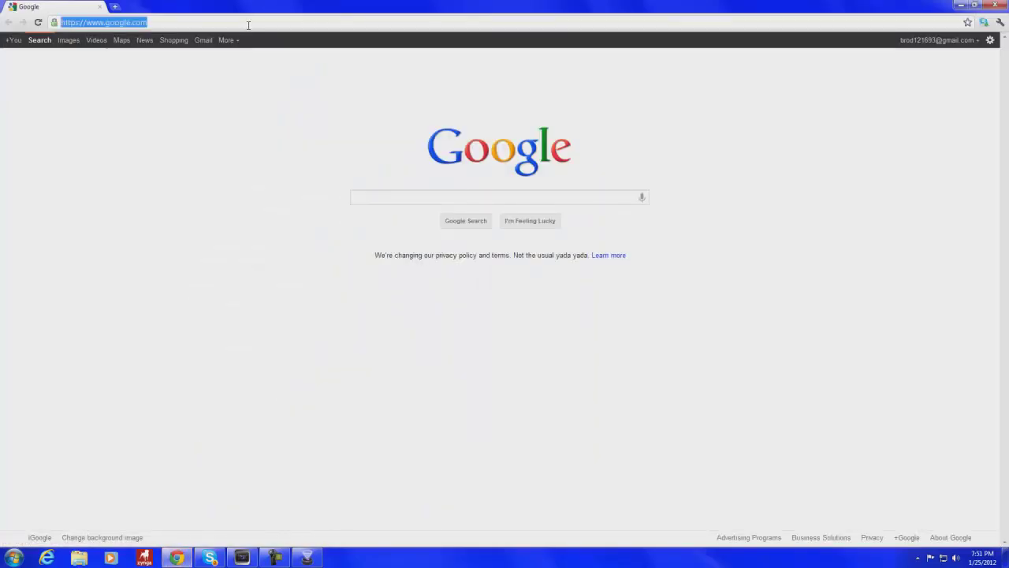
pyautogui.write('speedtest.net')
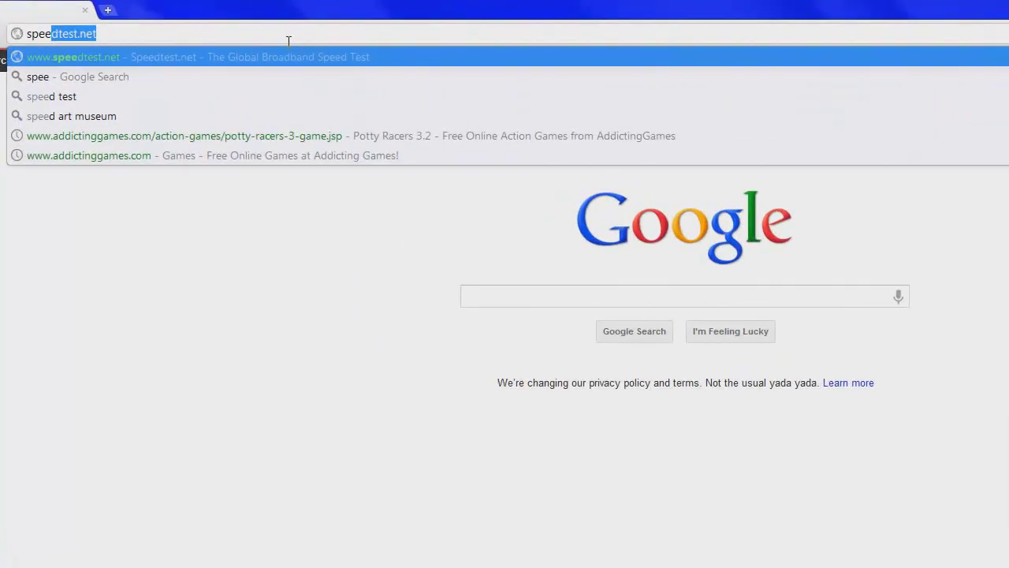
pyautogui.press('Return')
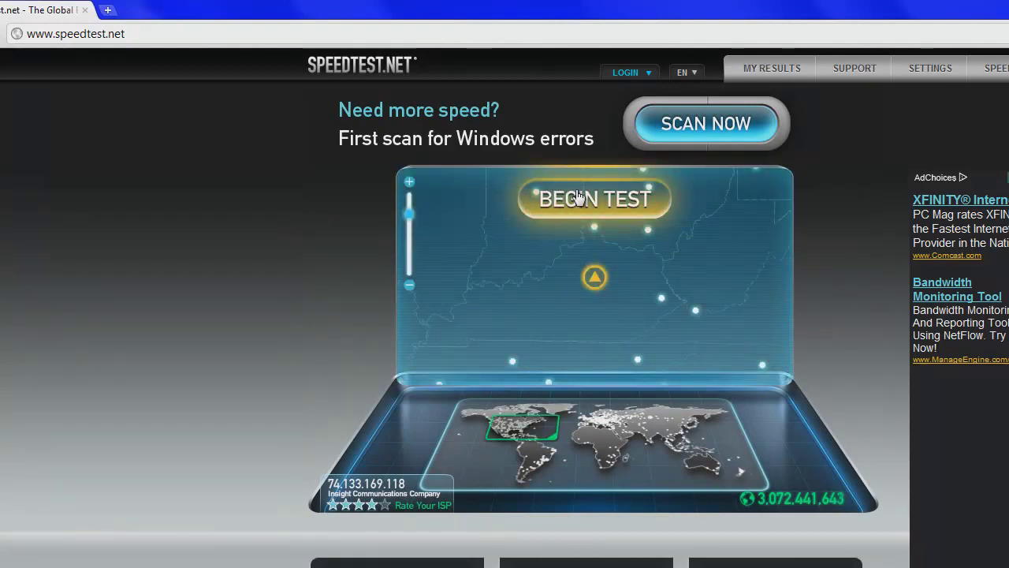
pyautogui.click(580, 198)
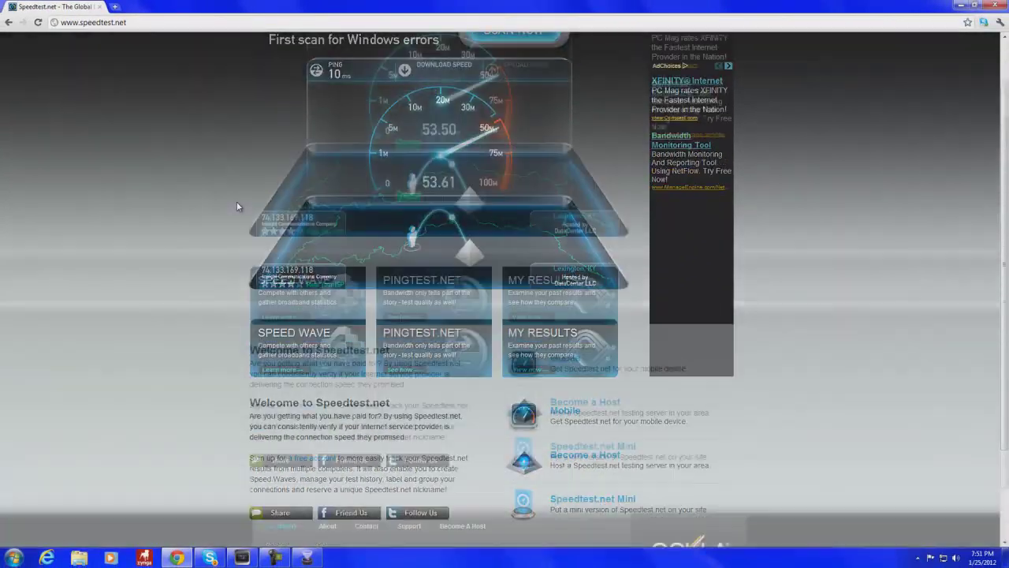
pyautogui.scroll(-2, 237, 203)
pyautogui.scroll(3, 237, 204)
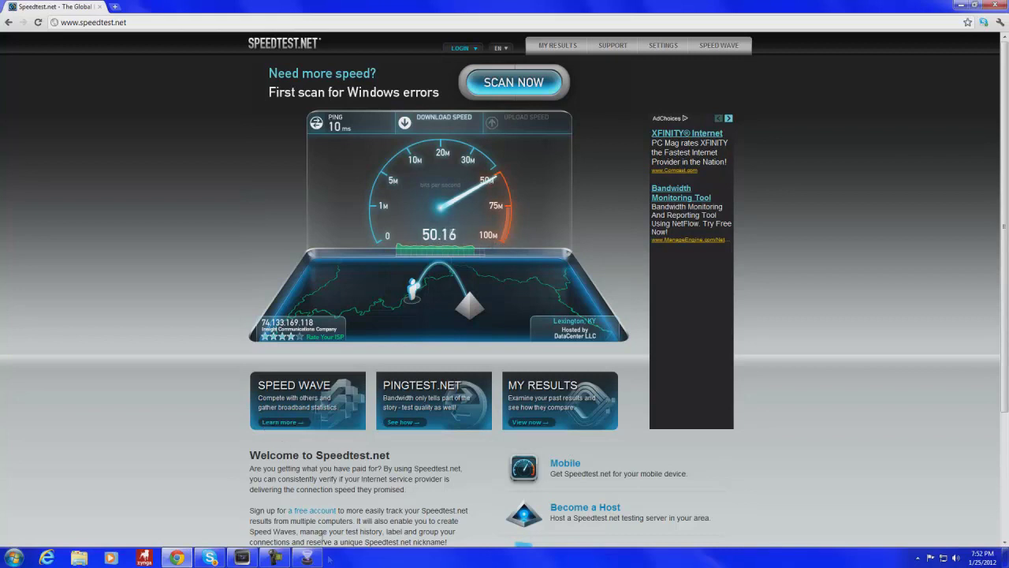
pyautogui.click(308, 557)
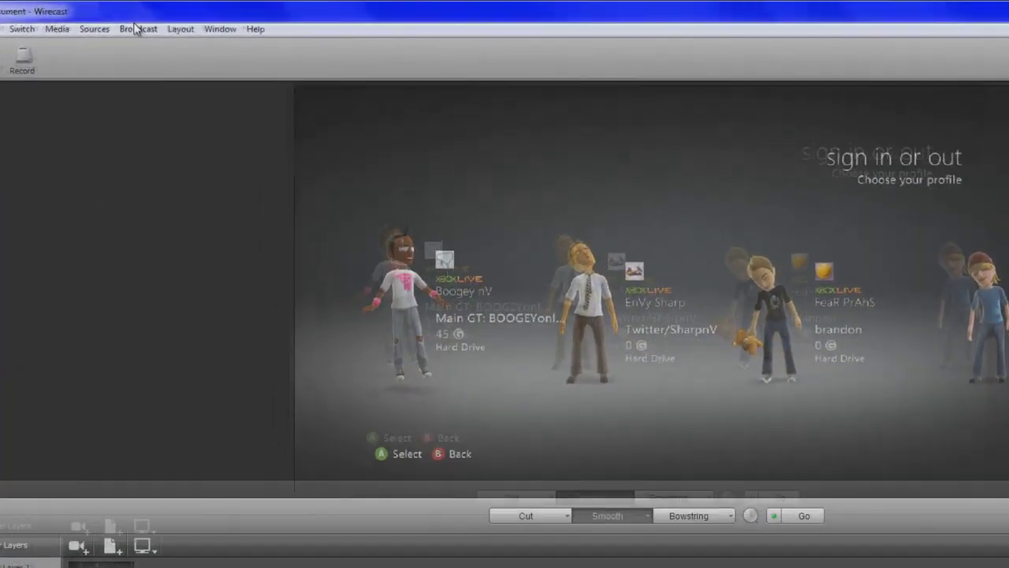
# Step: Reopen Broadcast Settings and edit Sharp LIVE: 2000 kbits/s, Main profile, key frame every 240 frames
pyautogui.click(135, 21)
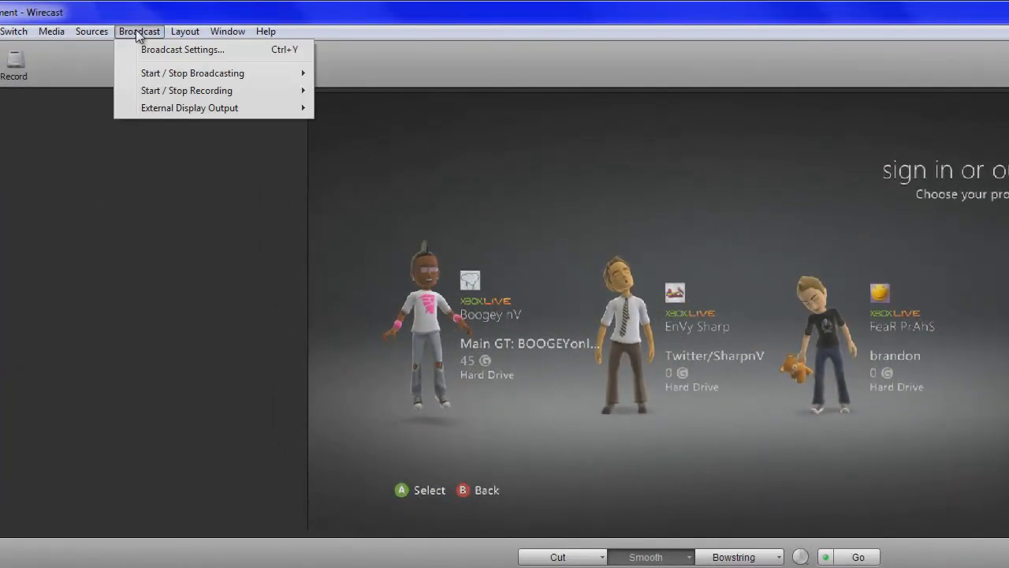
pyautogui.click(152, 50)
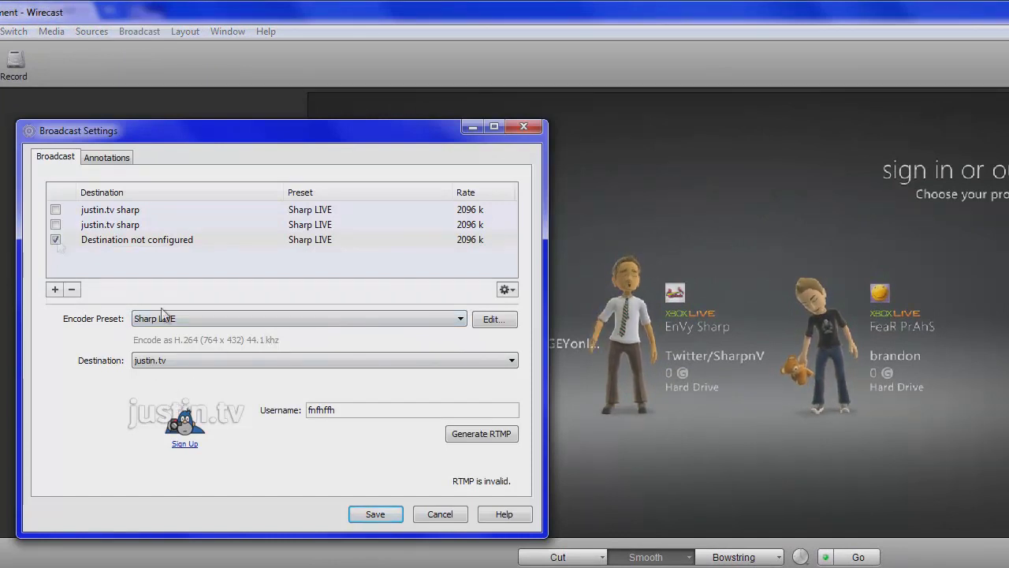
pyautogui.click(493, 322)
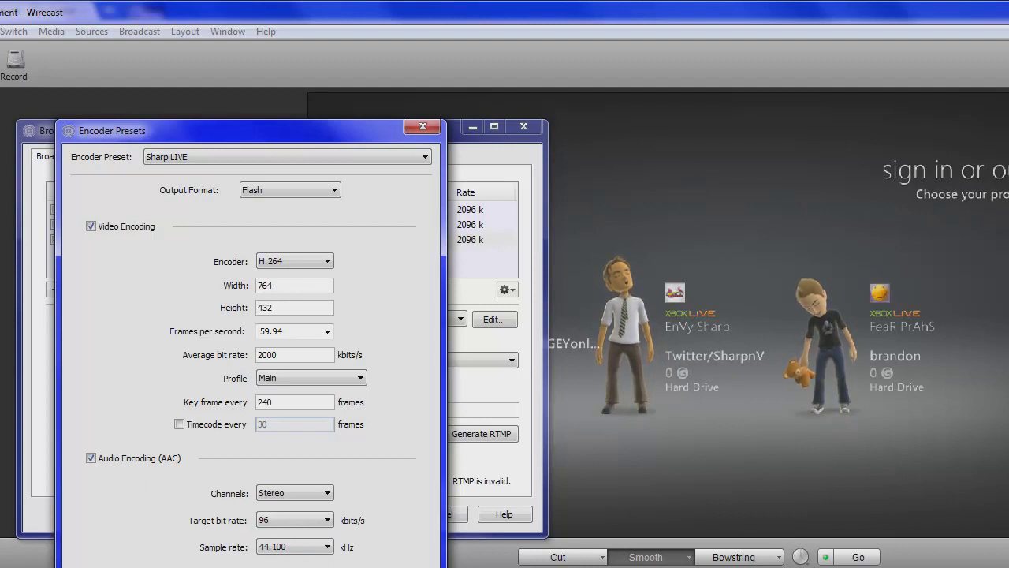
# Step: Close the Encoder Presets and Broadcast Settings windows and bring the Chrome speedtest results forward
pyautogui.press('Return')
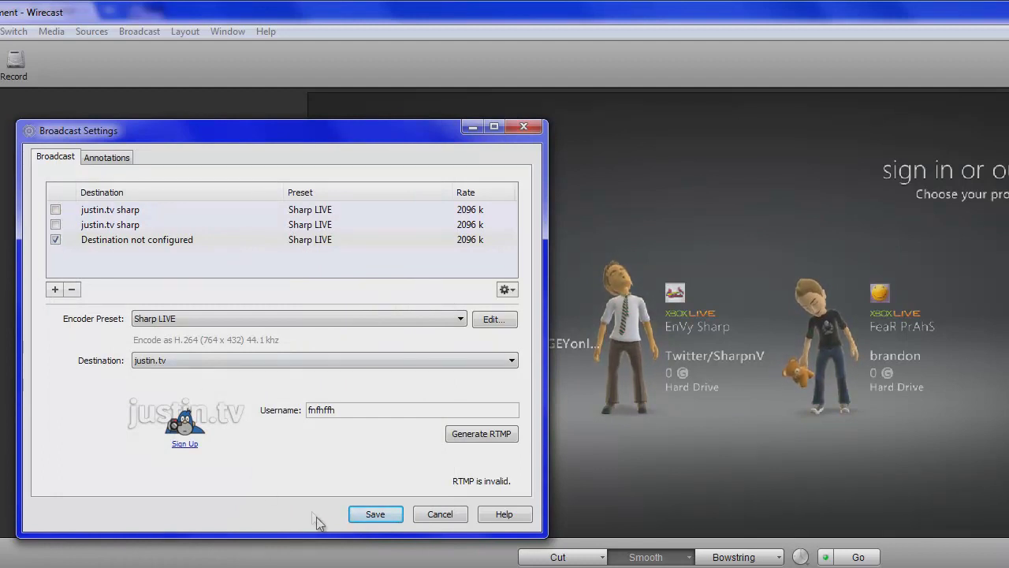
pyautogui.click(524, 125)
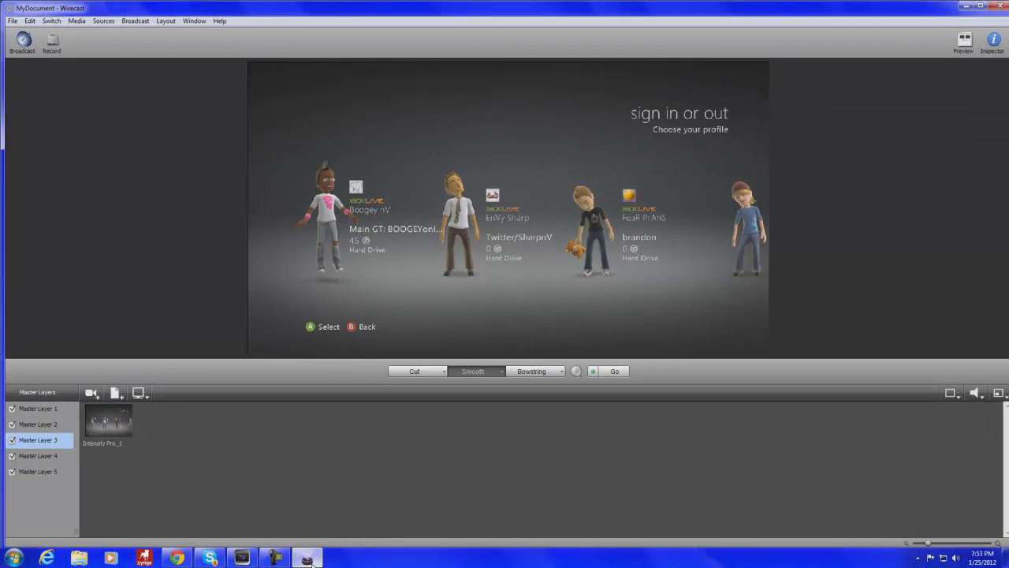
pyautogui.moveTo(309, 558)
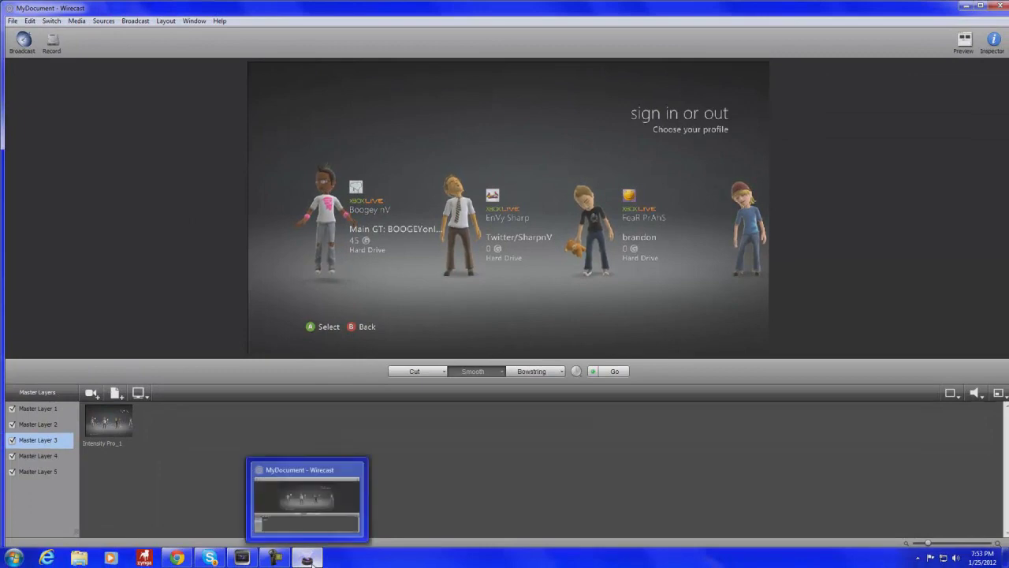
pyautogui.click(179, 560)
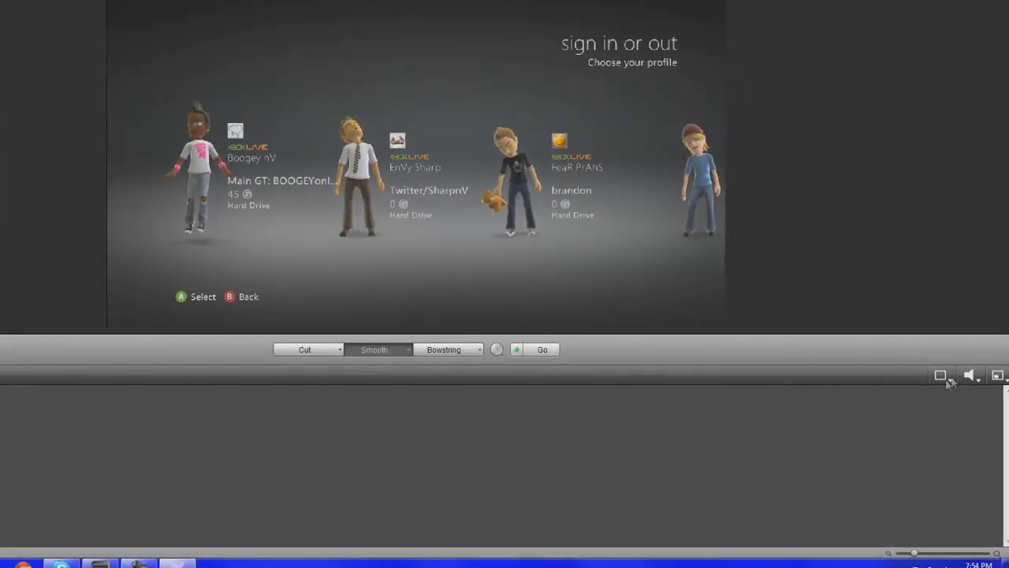
# Step: Try modifying a shot with none selected and dismiss the 'Please select a shot to modify' warning
pyautogui.click(947, 379)
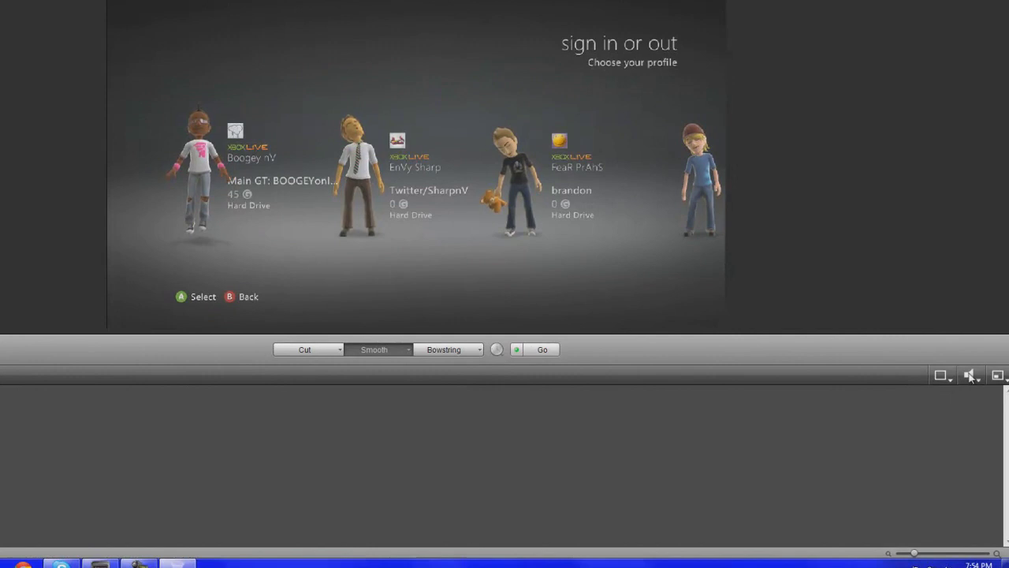
pyautogui.click(498, 288)
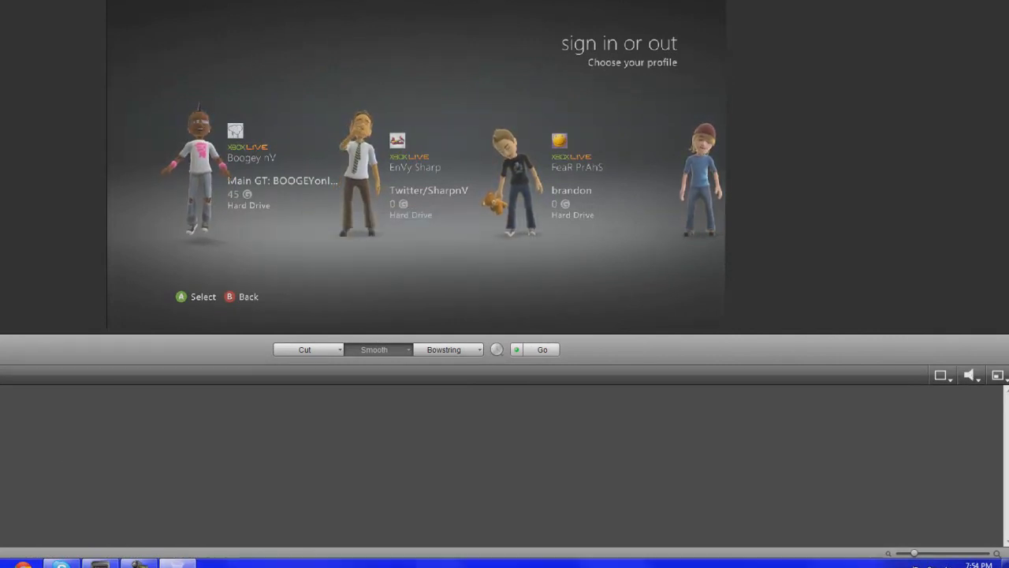
# Step: Add an ASTRO Gaming USB Mic audio shot from the add-shot menu
pyautogui.click(6, 377)
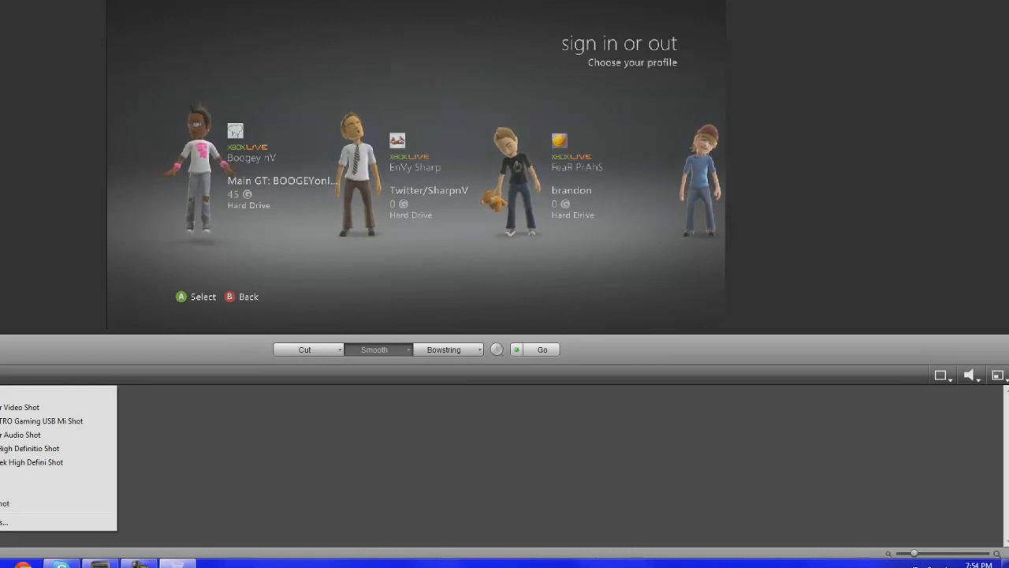
pyautogui.click(32, 420)
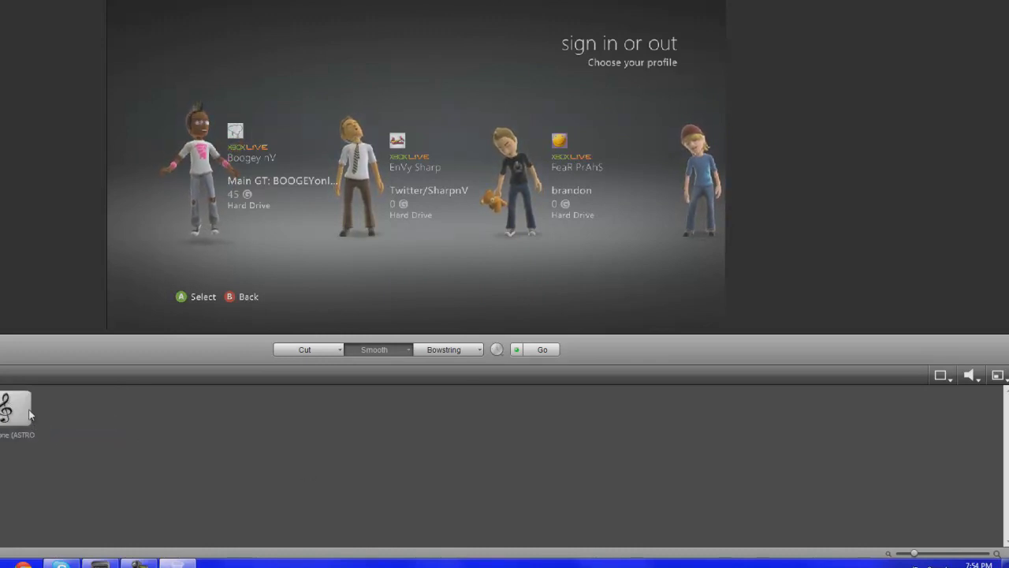